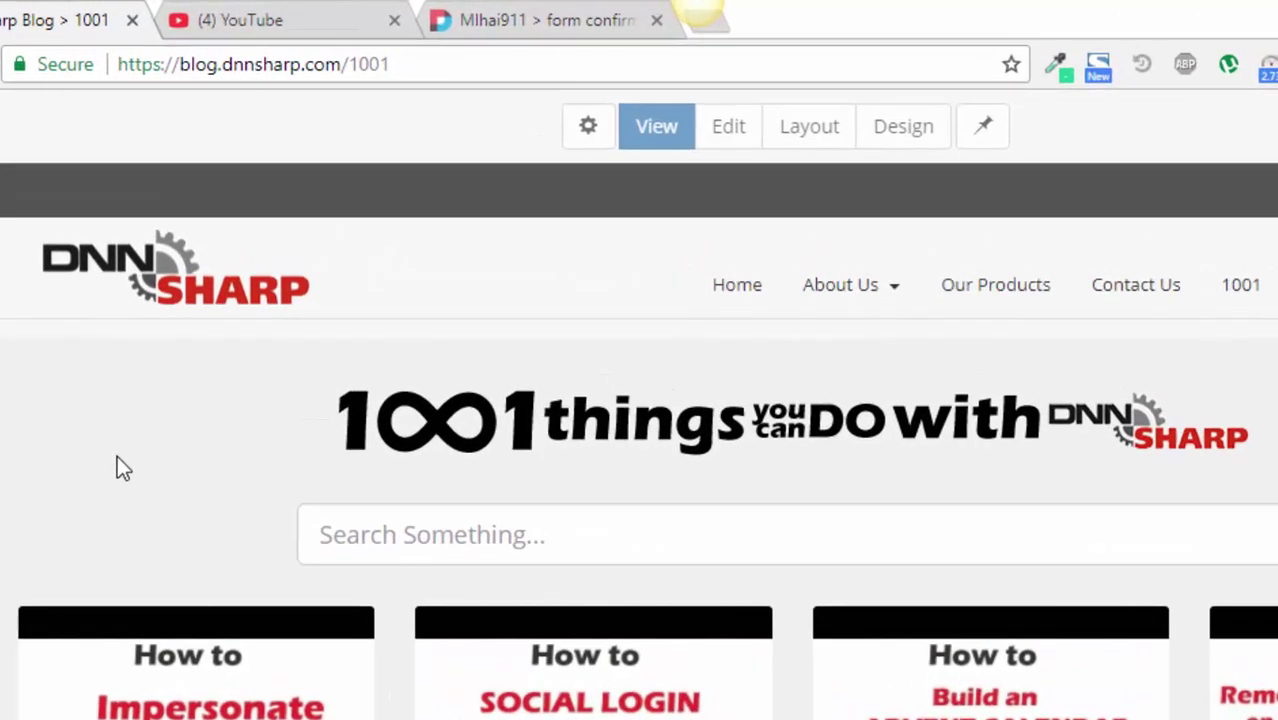
Switch to YouTube and search for dnnsharp
drag(181, 68, 392, 68)
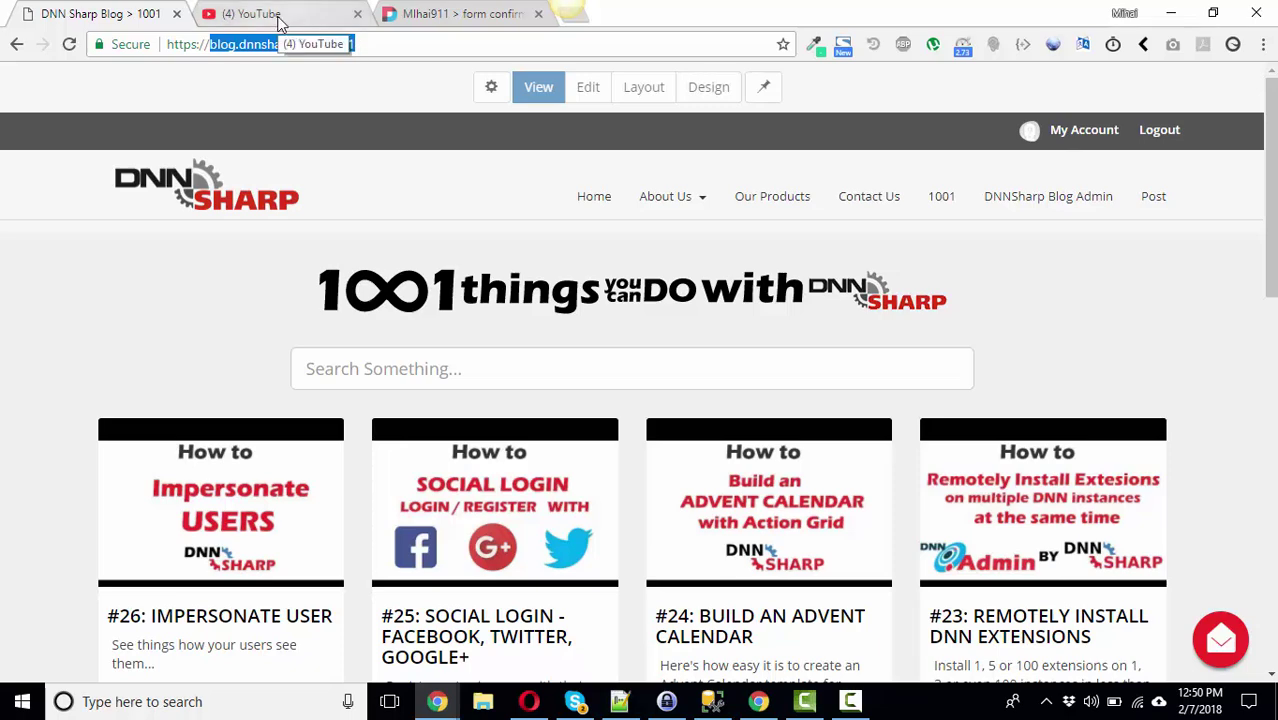
click(278, 19)
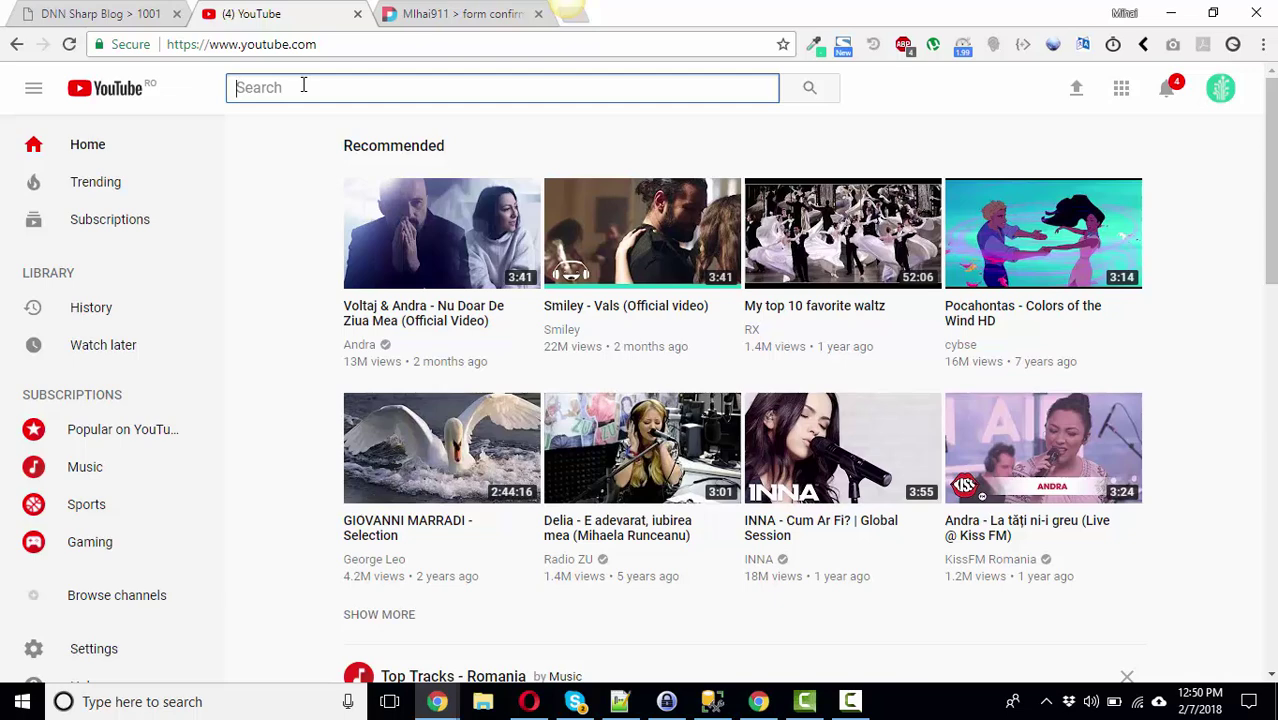
text(dnnsharp)
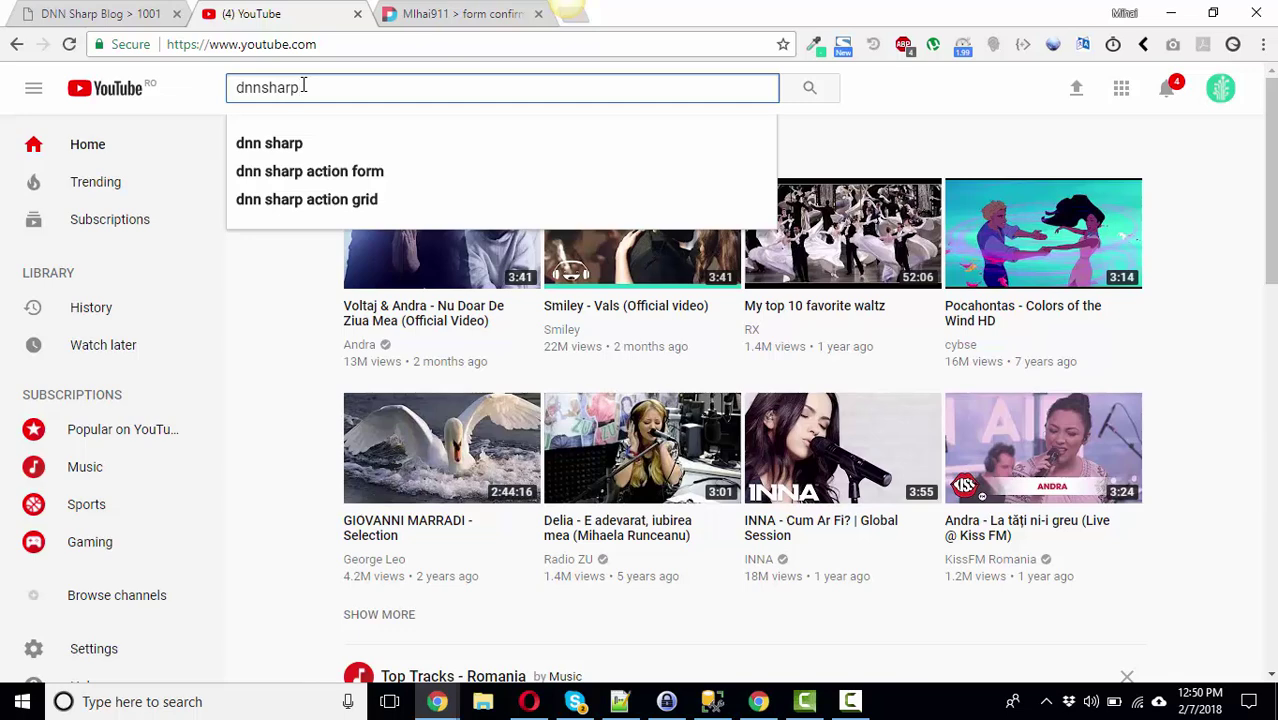
key(Return)
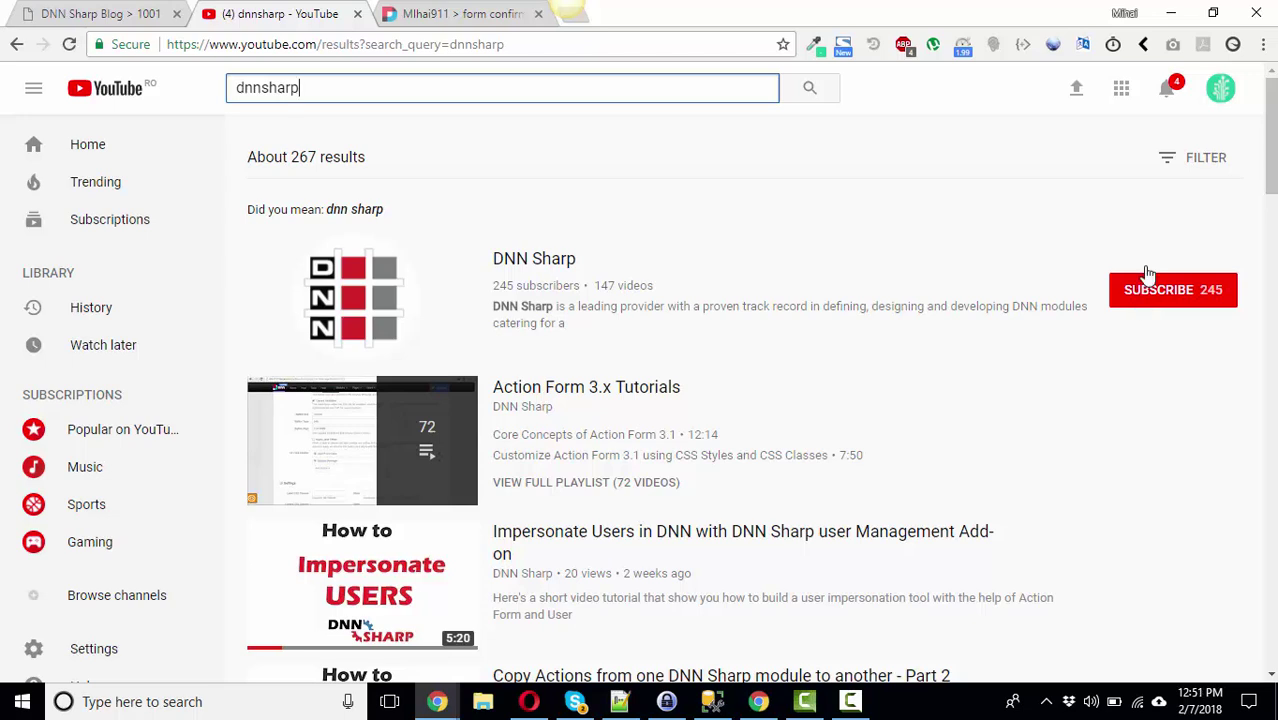
Submit the form on the form confirm page, then open its form management in full screen
click(446, 16)
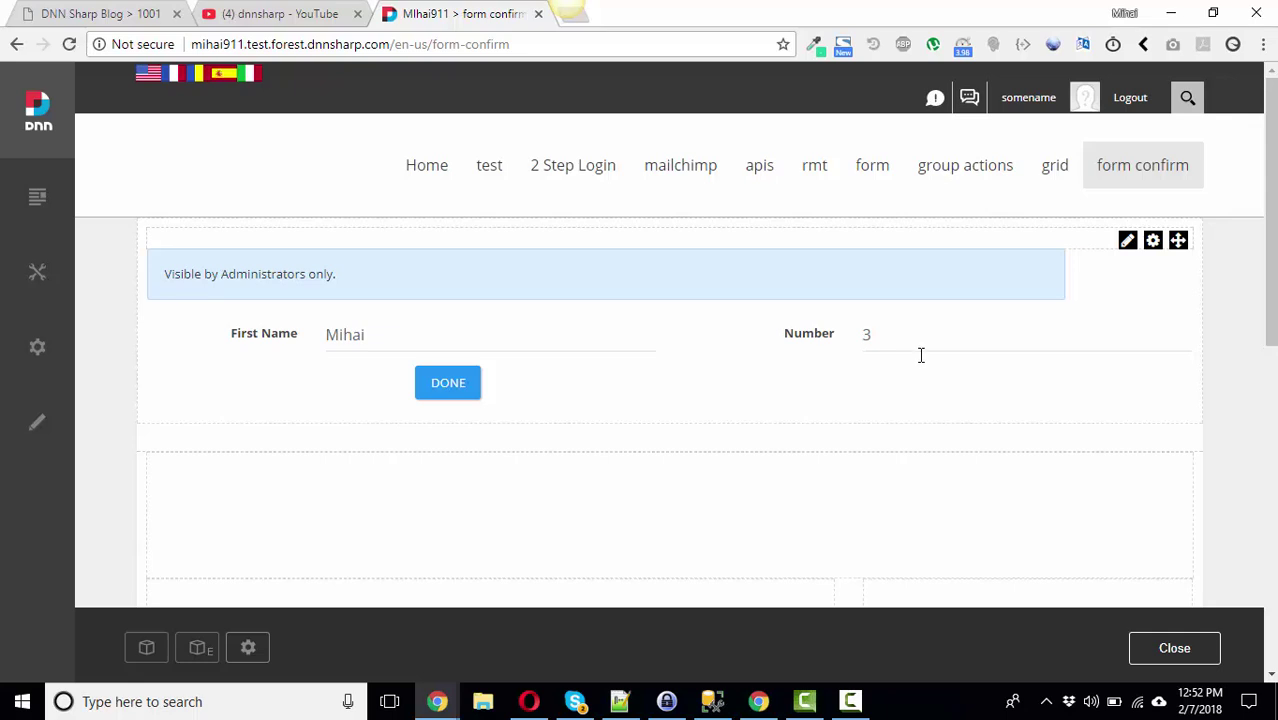
click(446, 390)
mouse_move(1127, 245)
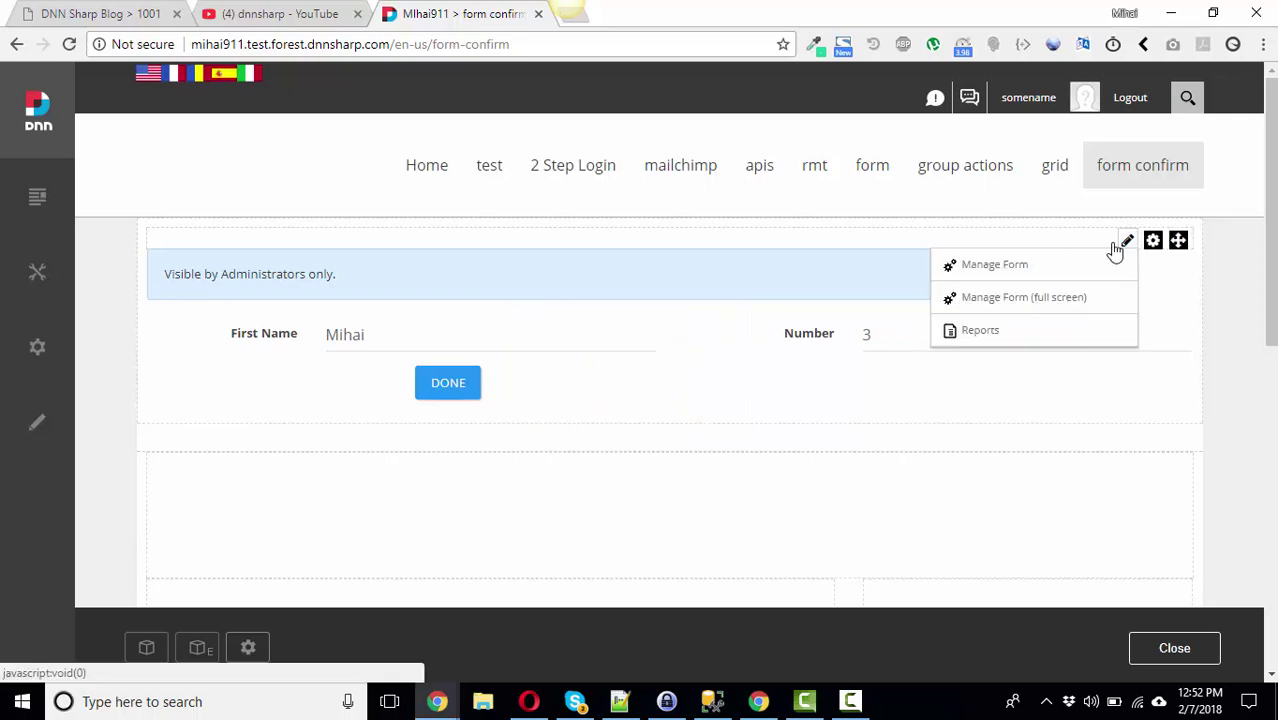
click(1052, 297)
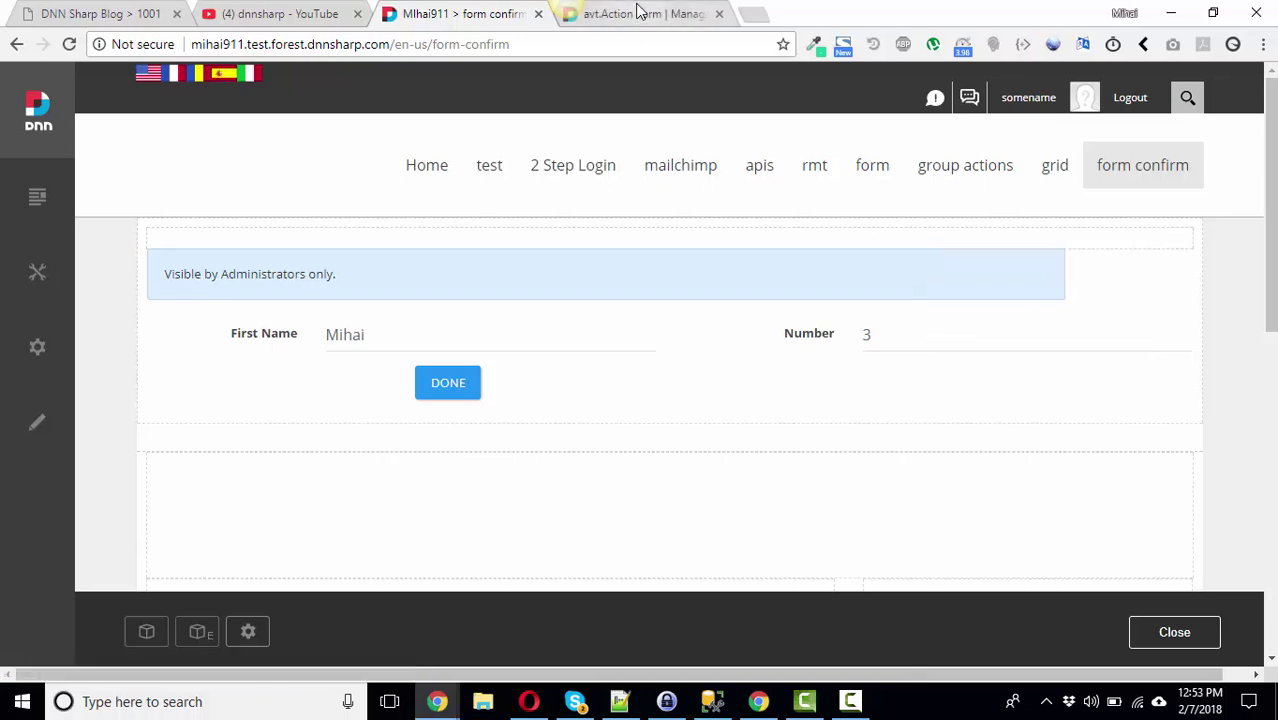
click(636, 12)
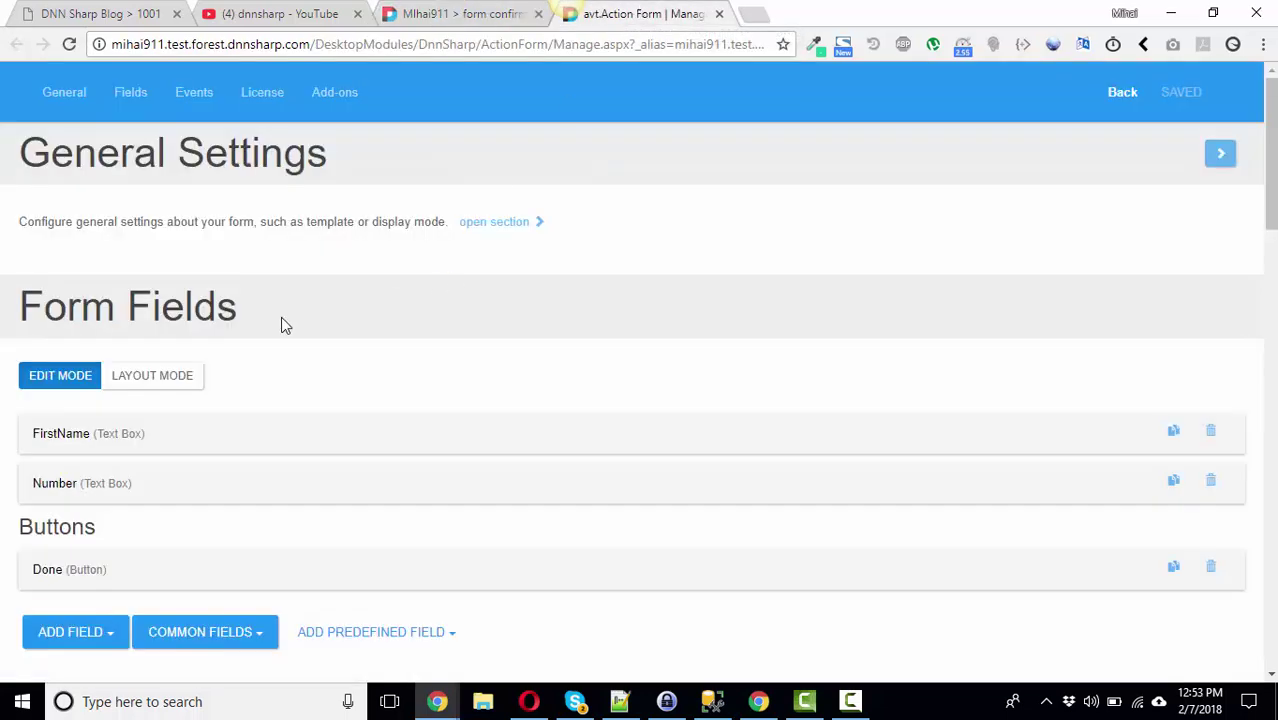
Examine the FirstName and Number text box fields, including the Number field's validation settings
click(82, 444)
click(84, 443)
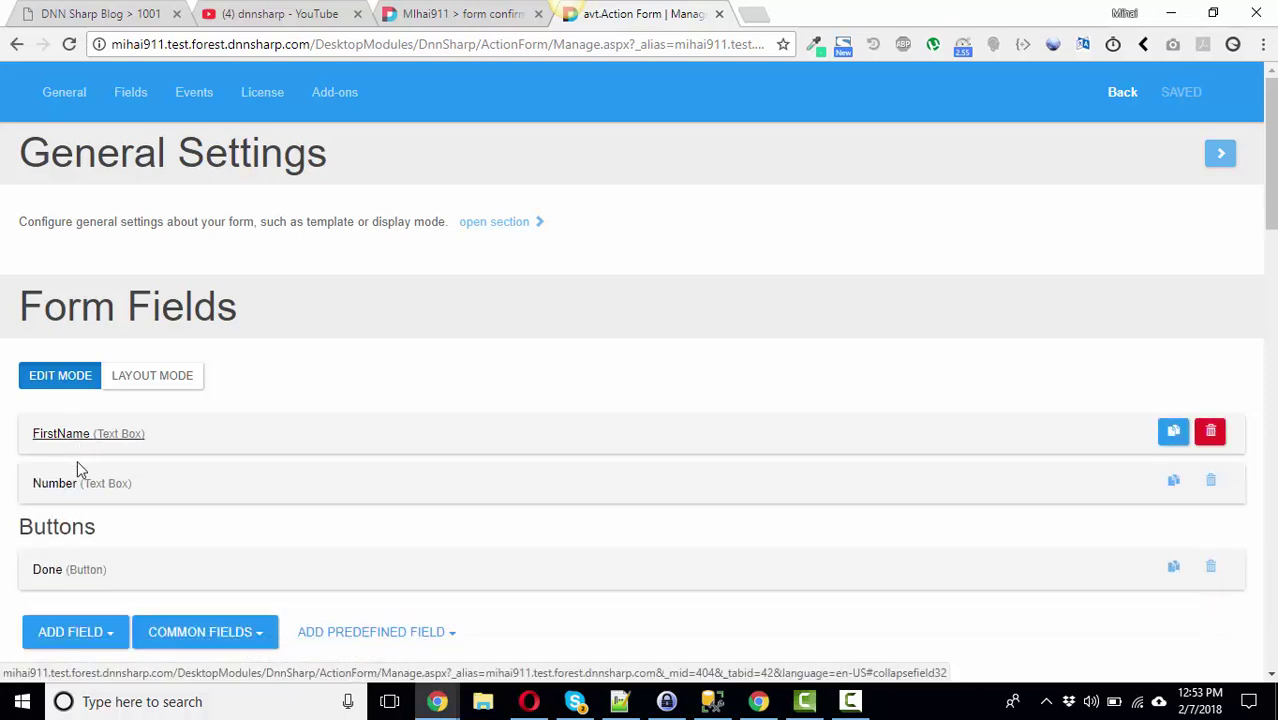
click(90, 490)
click(90, 490)
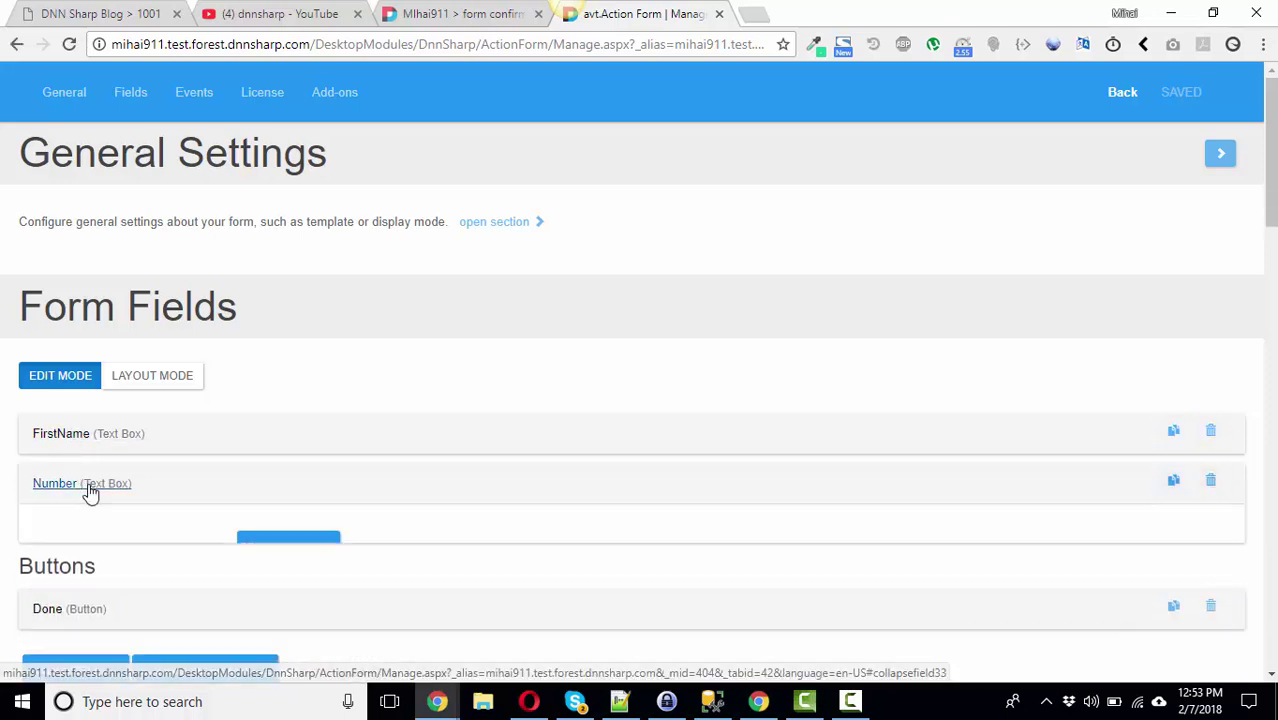
click(87, 488)
scroll(370, 480, down, 2)
scroll(370, 480, down, 10)
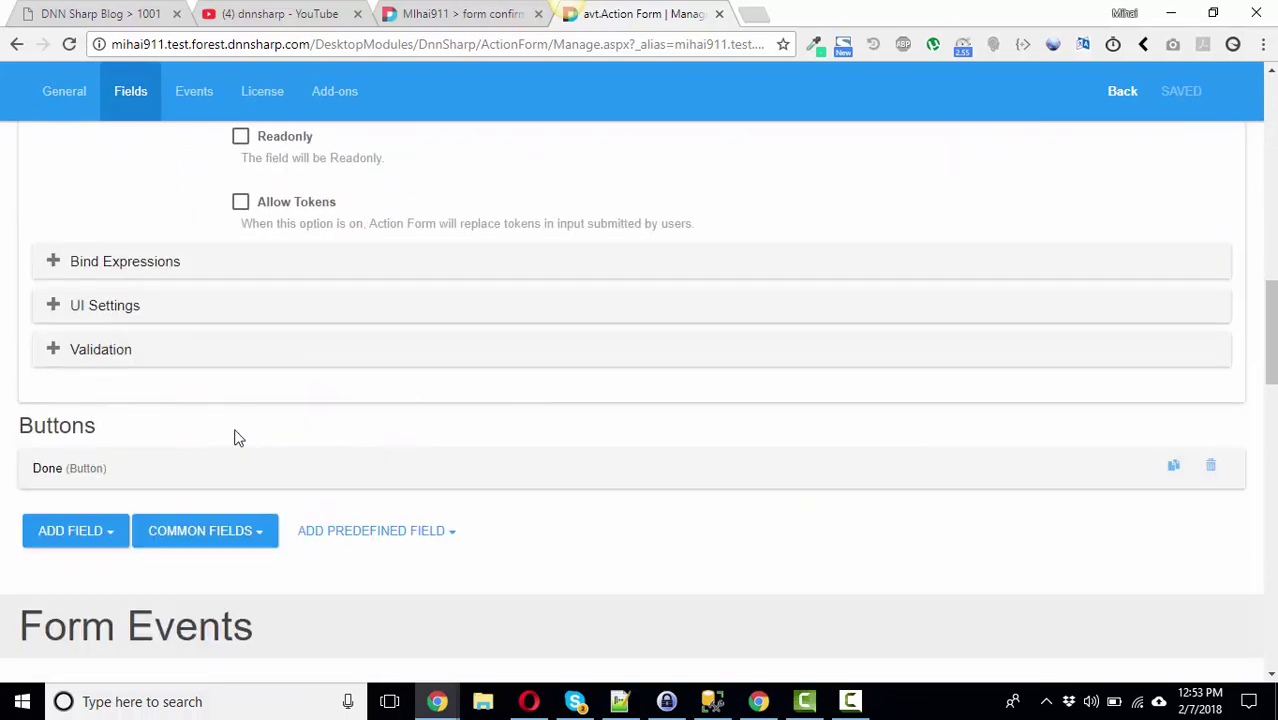
click(97, 352)
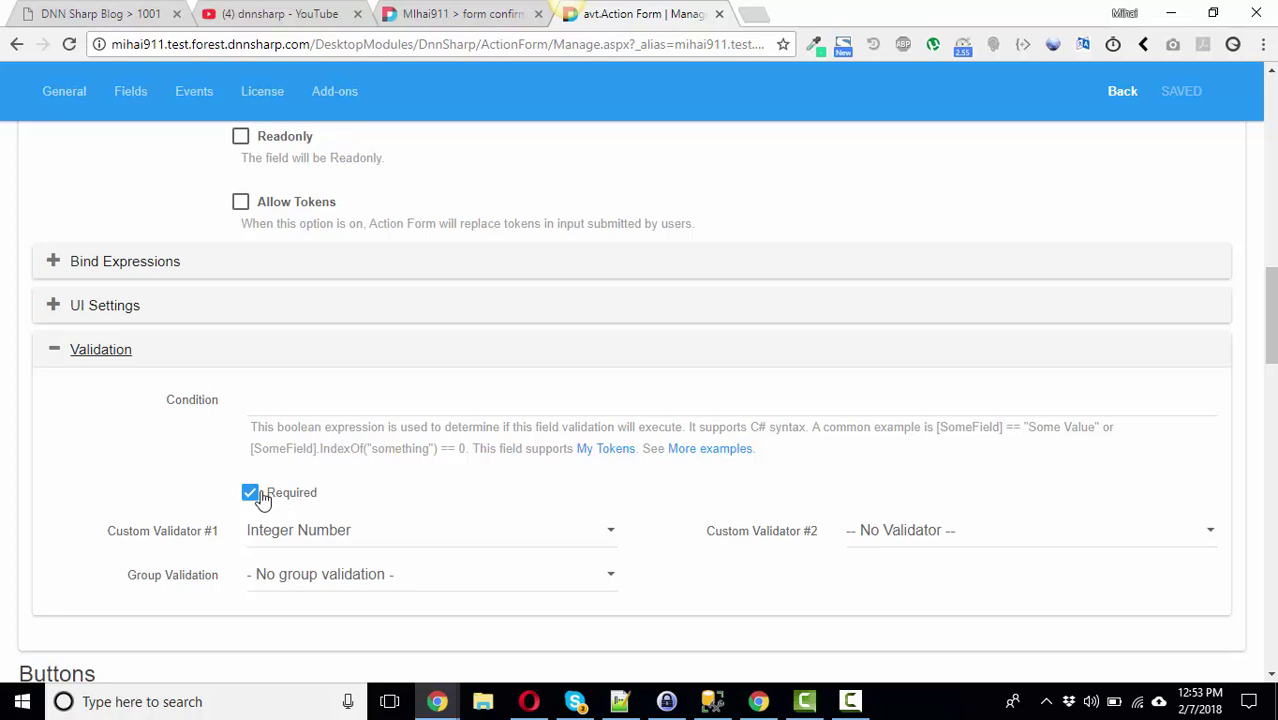
click(118, 358)
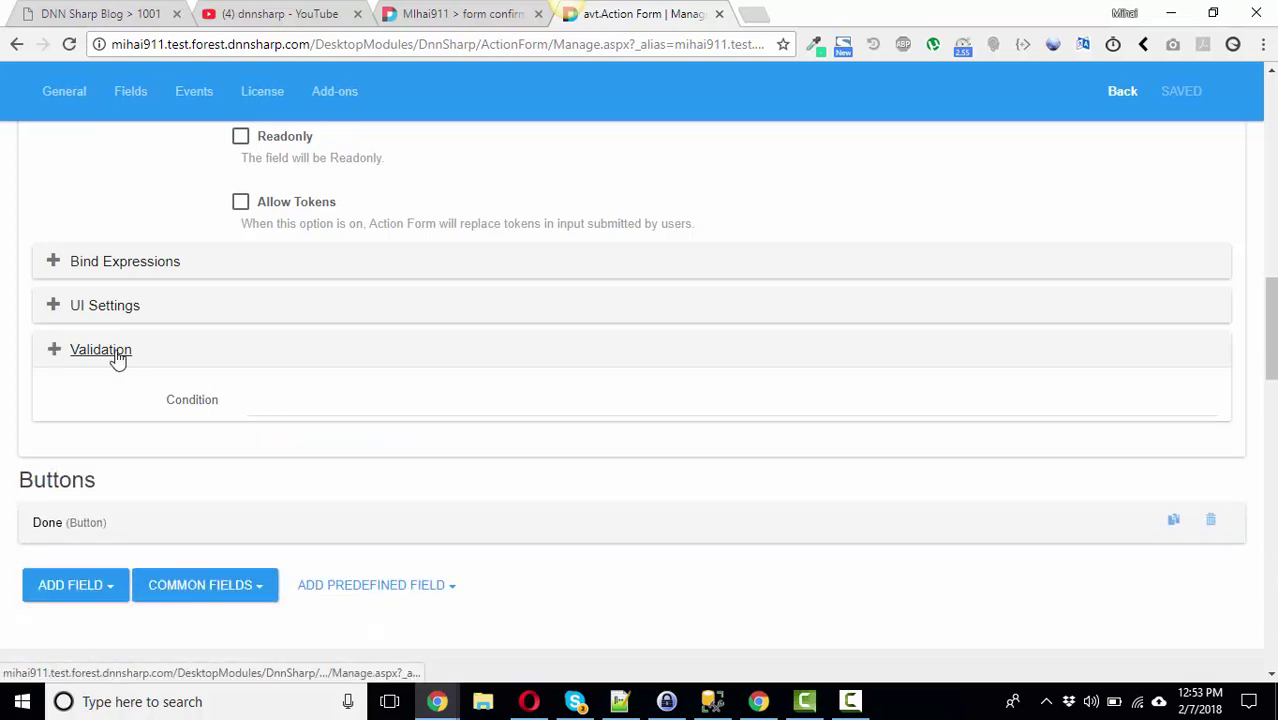
scroll(118, 358, up, 8)
scroll(118, 358, up, 3)
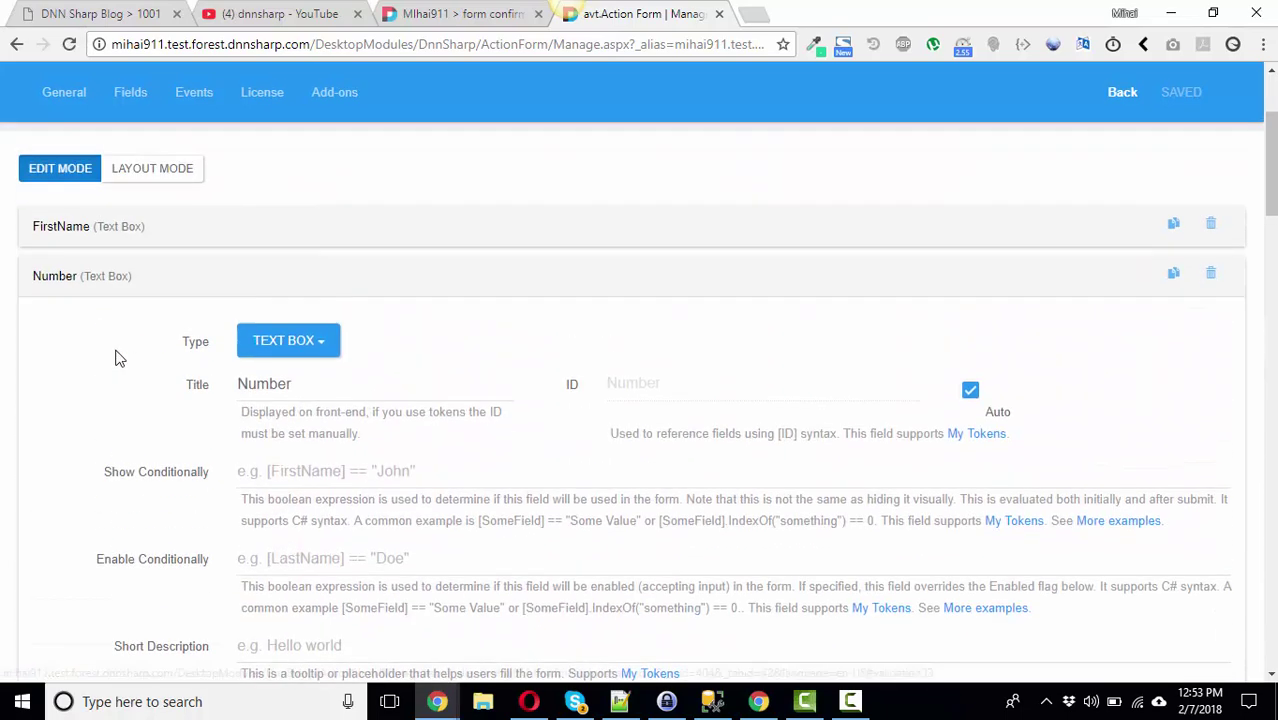
click(87, 396)
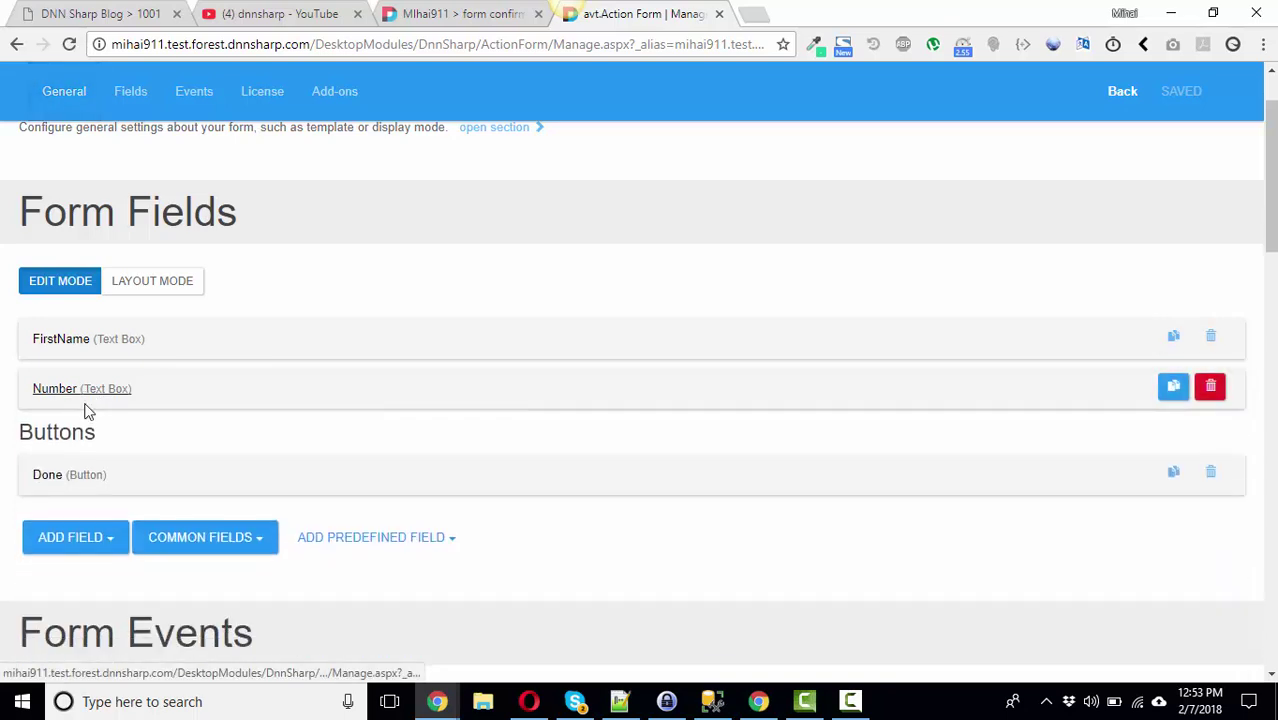
Review the Done button's settings and its on-click toast message actions, then collapse it
click(80, 479)
scroll(418, 443, down, 15)
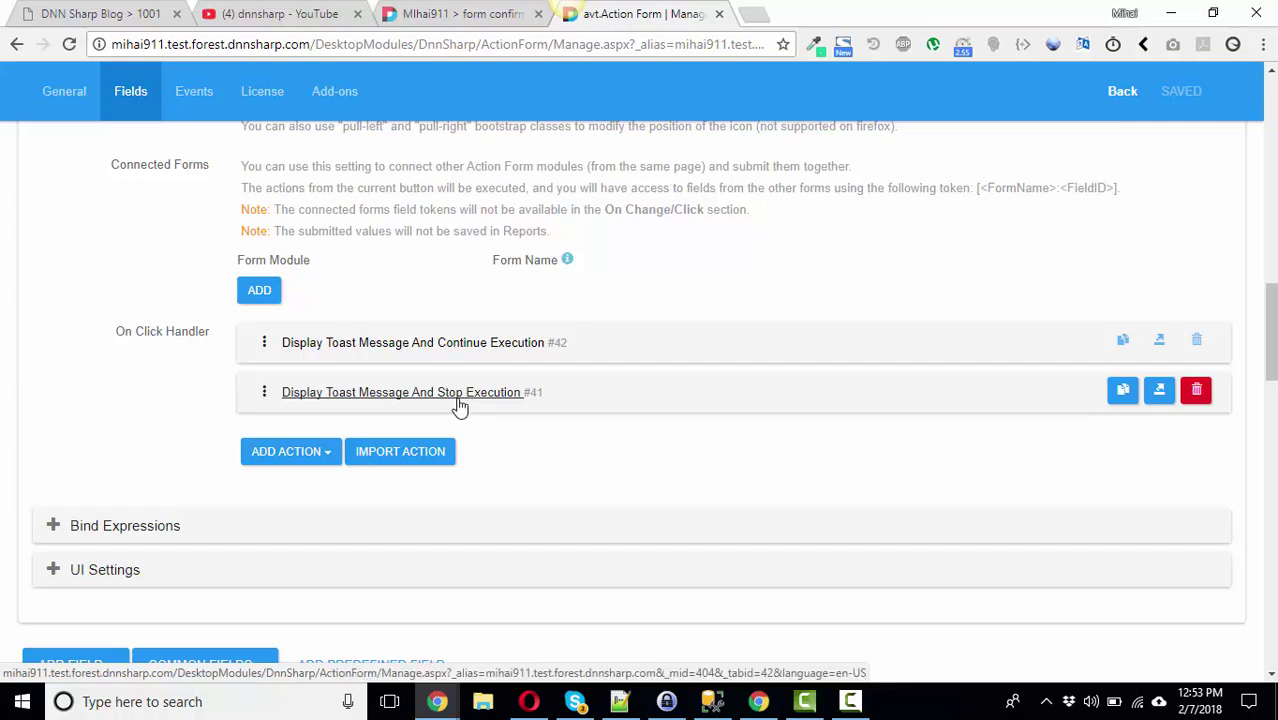
scroll(460, 405, up, 15)
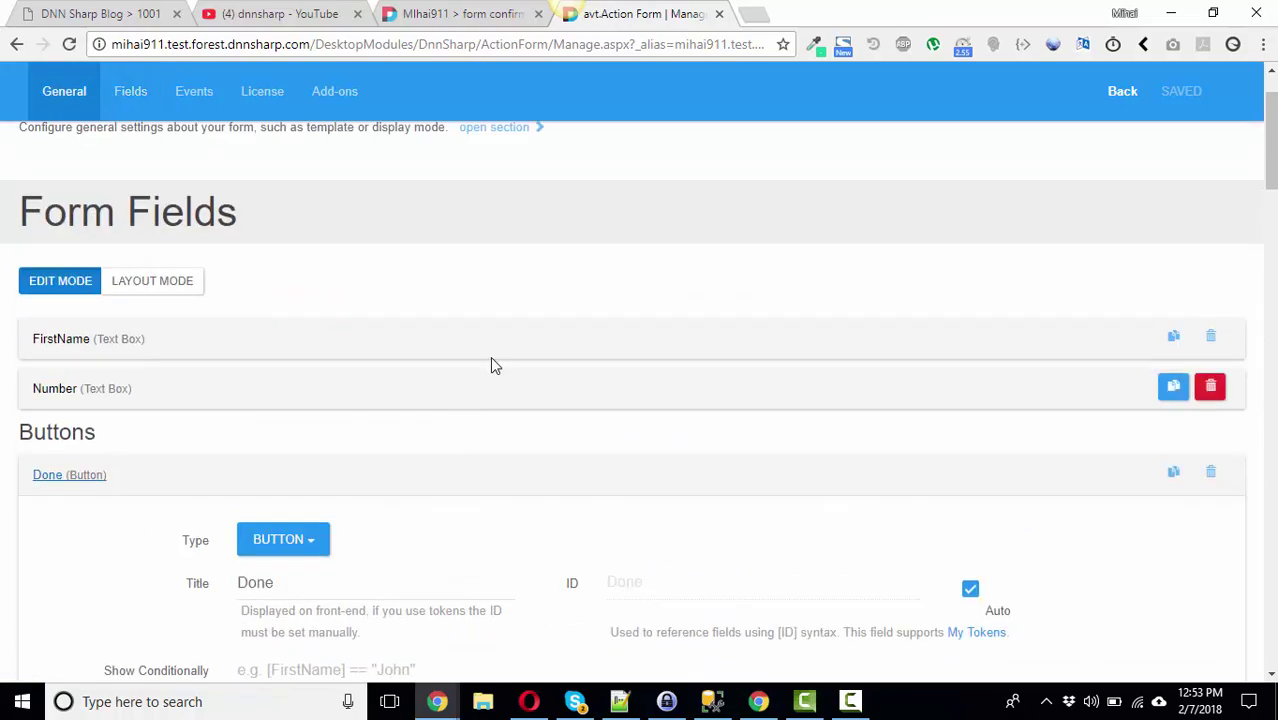
scroll(490, 362, down, 15)
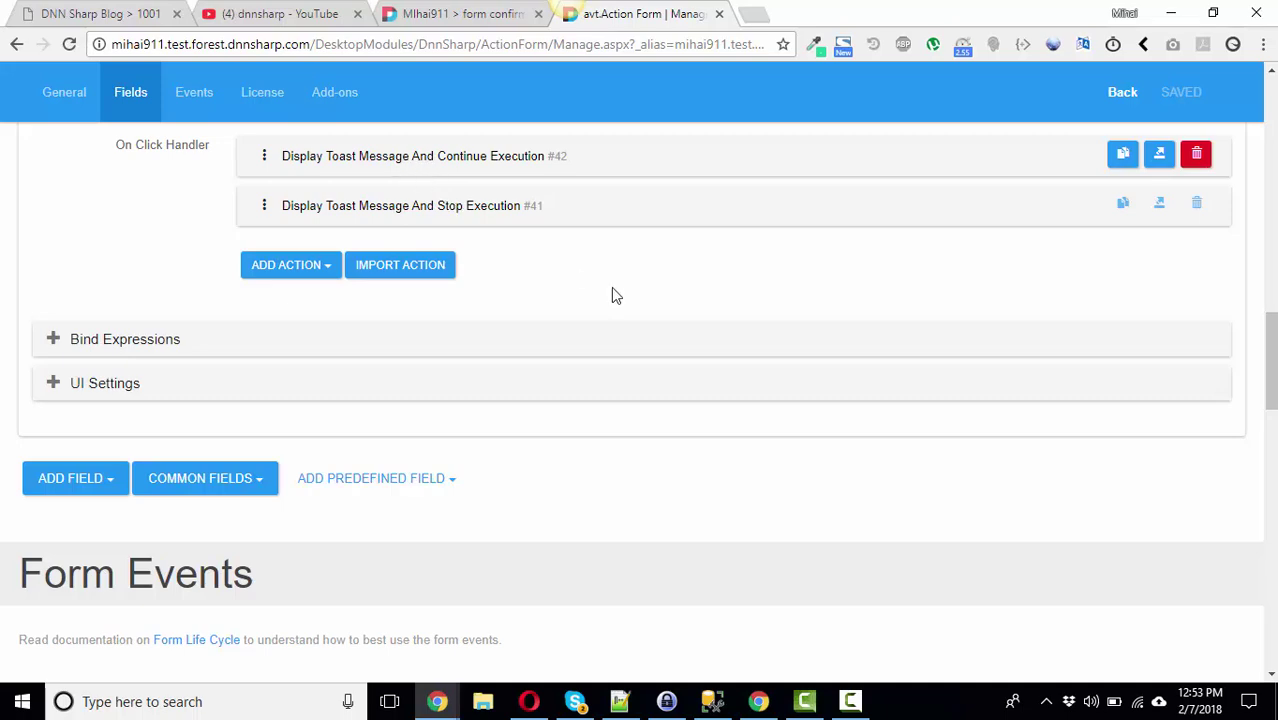
scroll(330, 316, up, 12)
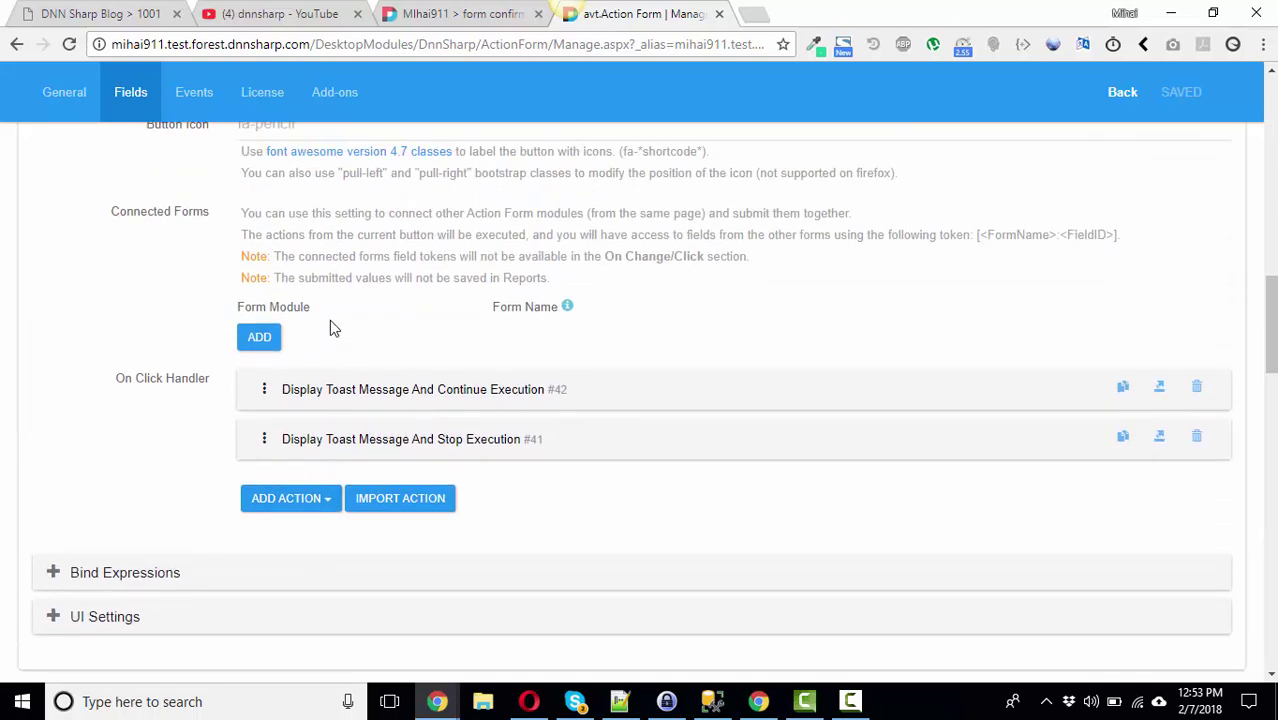
scroll(167, 333, up, 3)
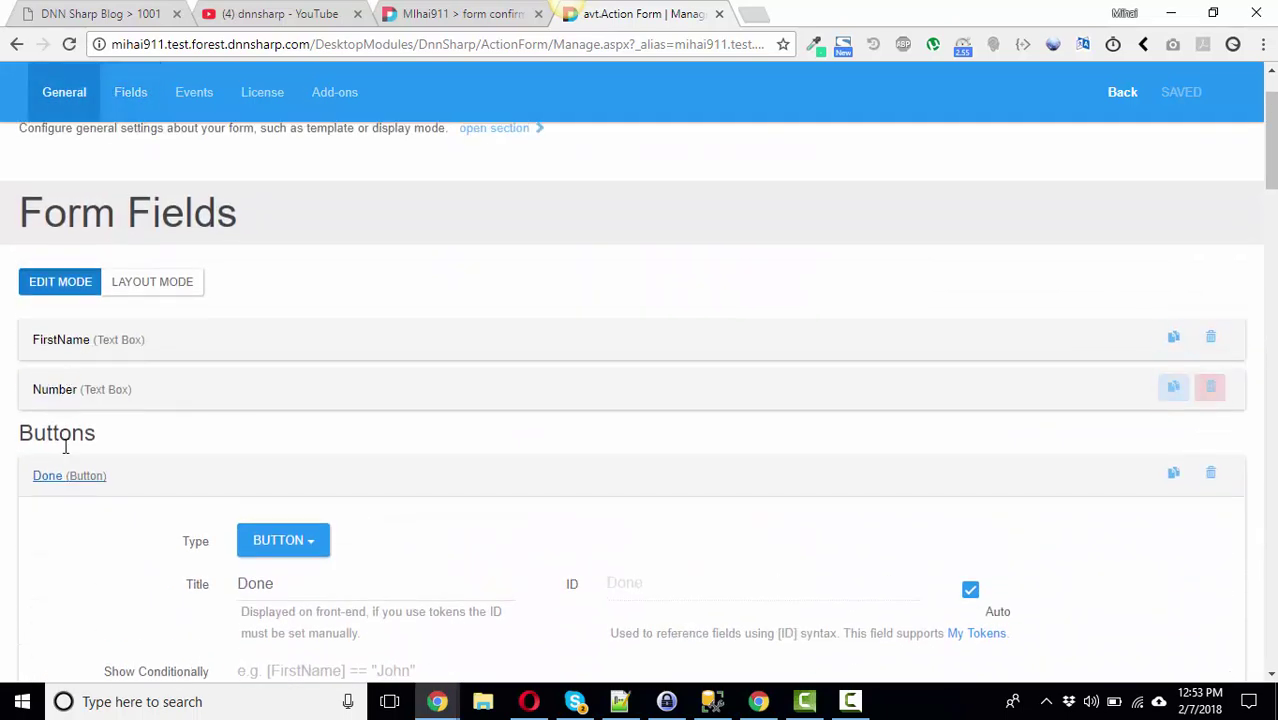
click(85, 479)
Add a new button field to the form and title it Cancel
scroll(138, 459, down, 3)
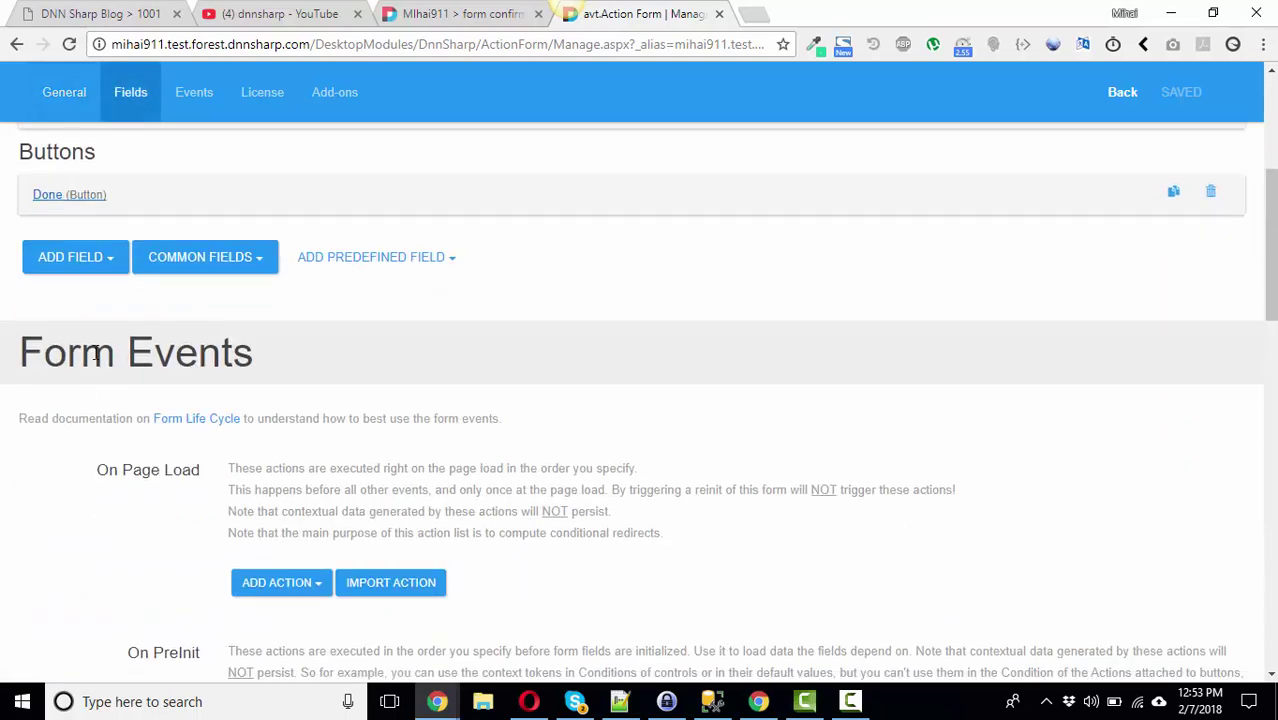
click(114, 266)
mouse_move(119, 318)
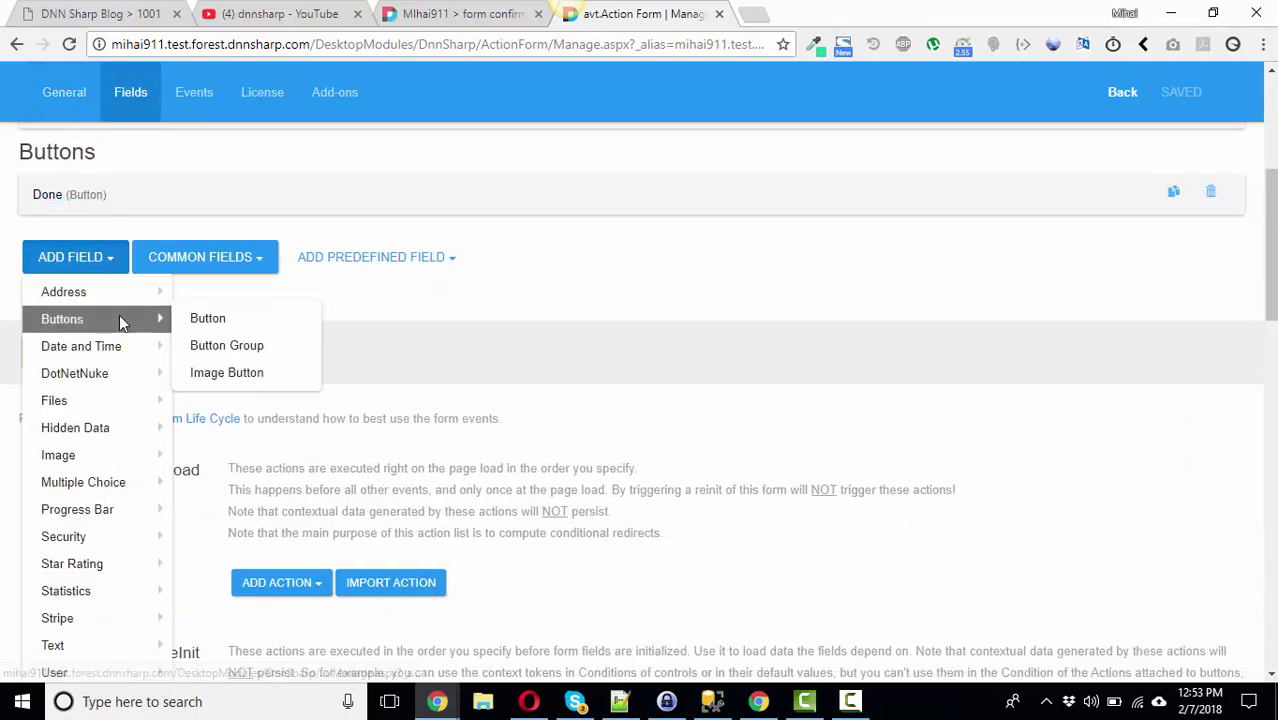
click(192, 318)
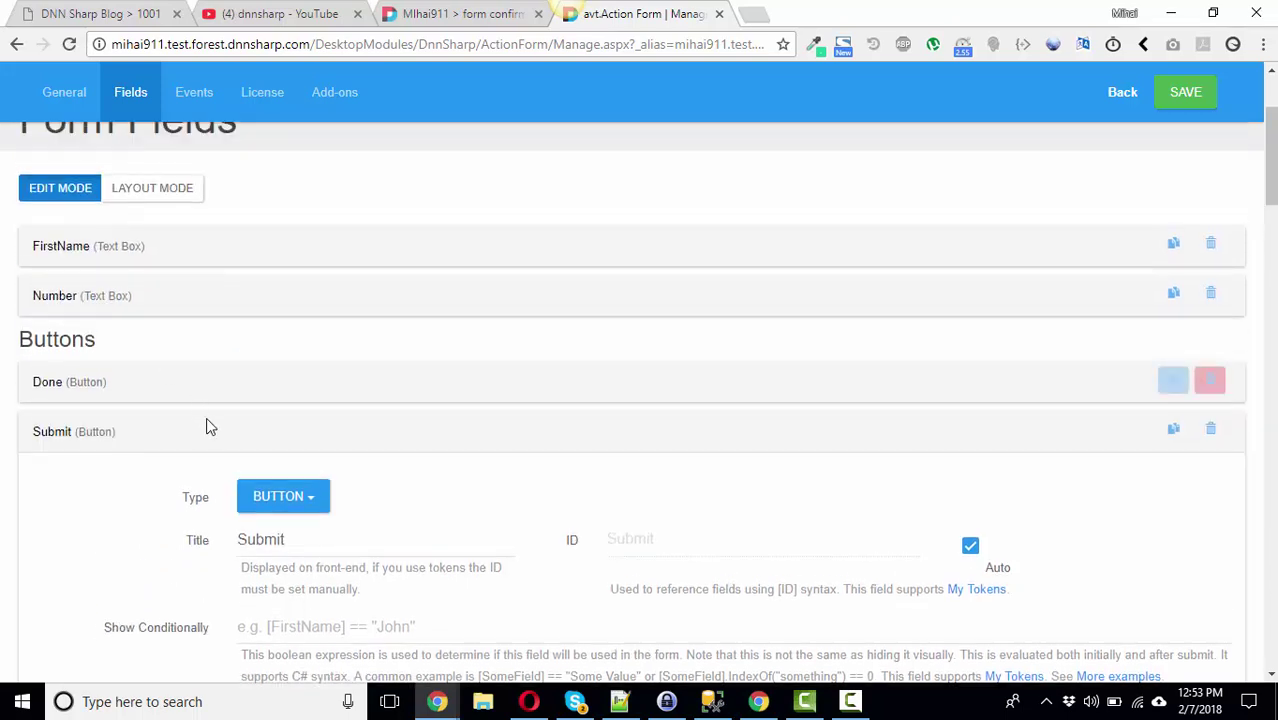
text(Cancel)
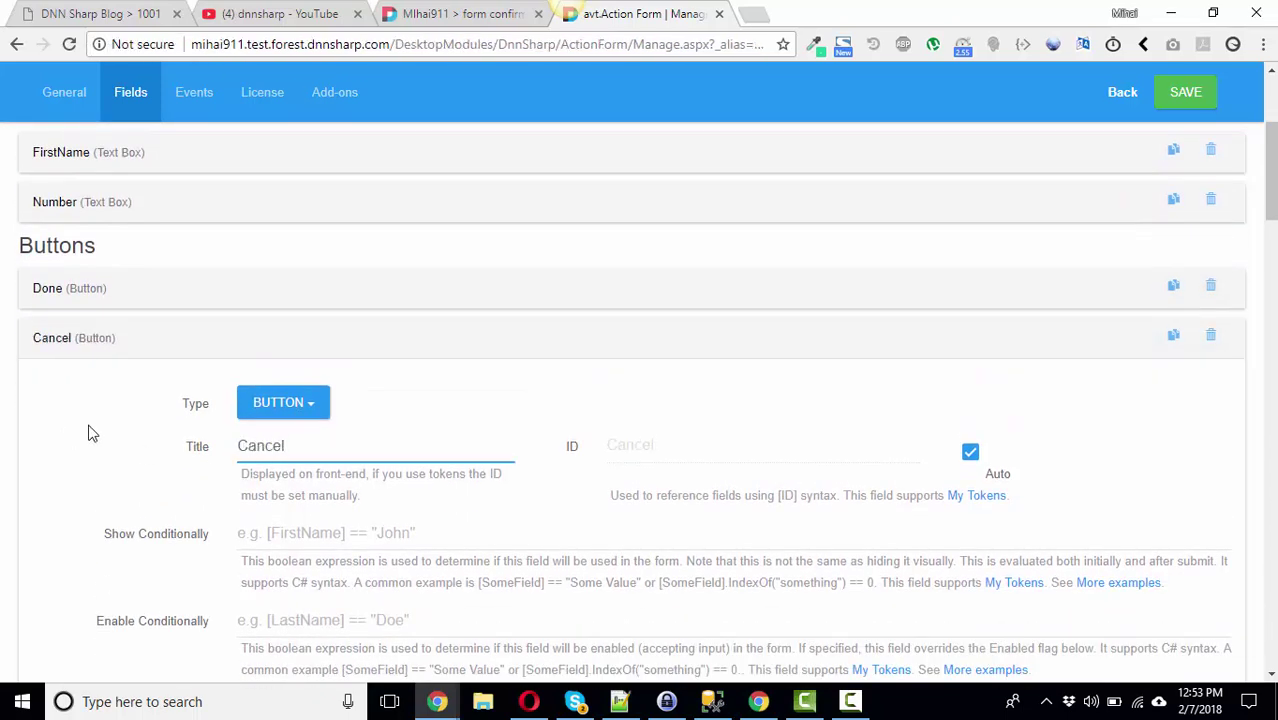
Set the Cancel button's type to Danger and collapse its settings
scroll(355, 455, down, 6)
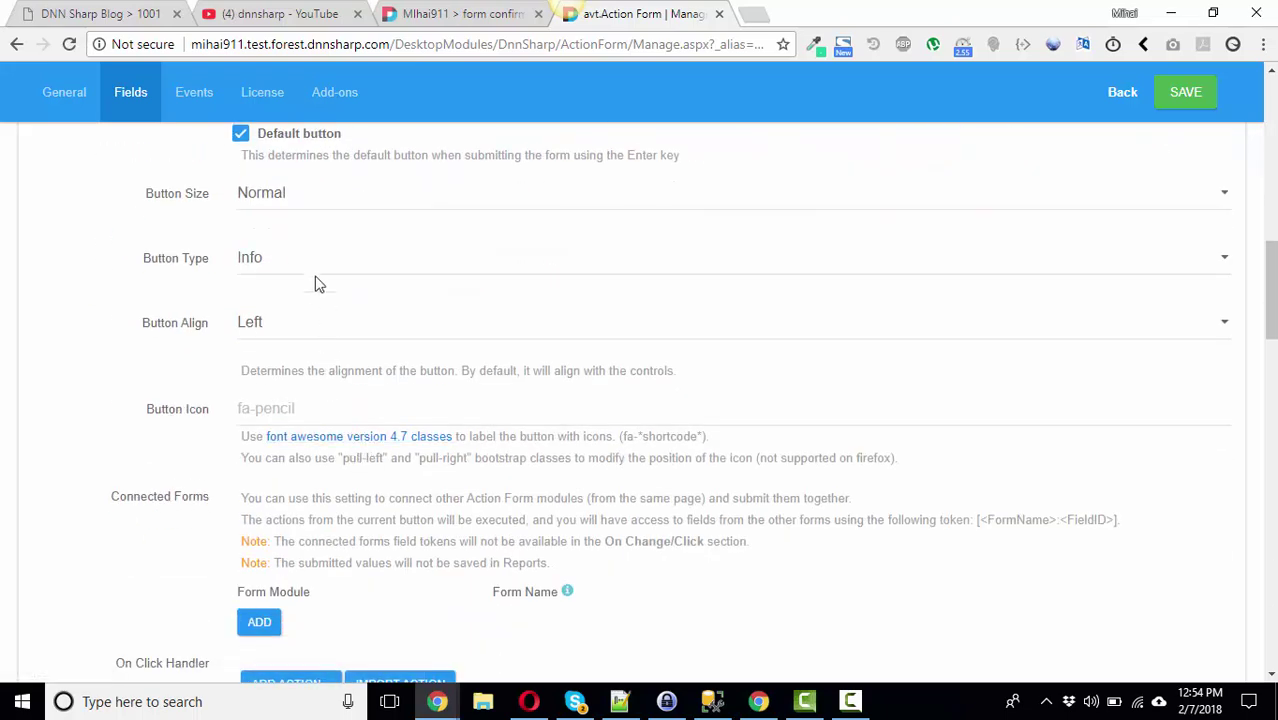
click(284, 268)
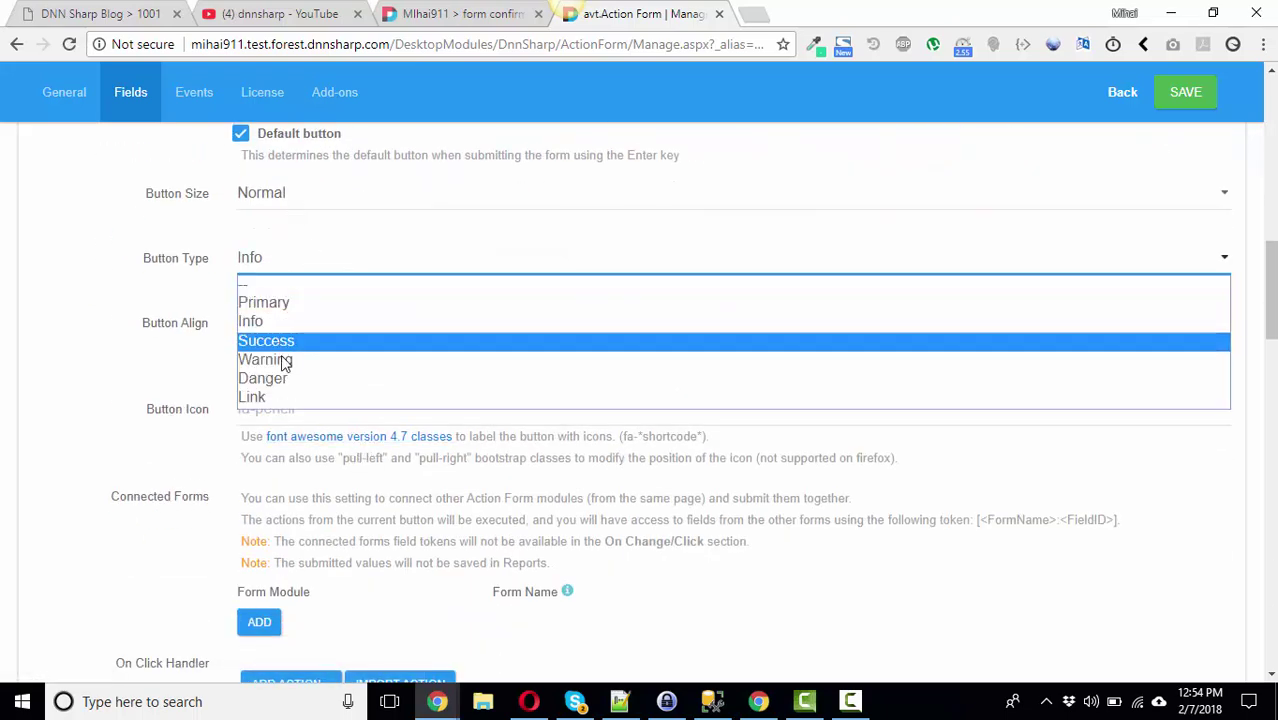
click(285, 360)
click(284, 268)
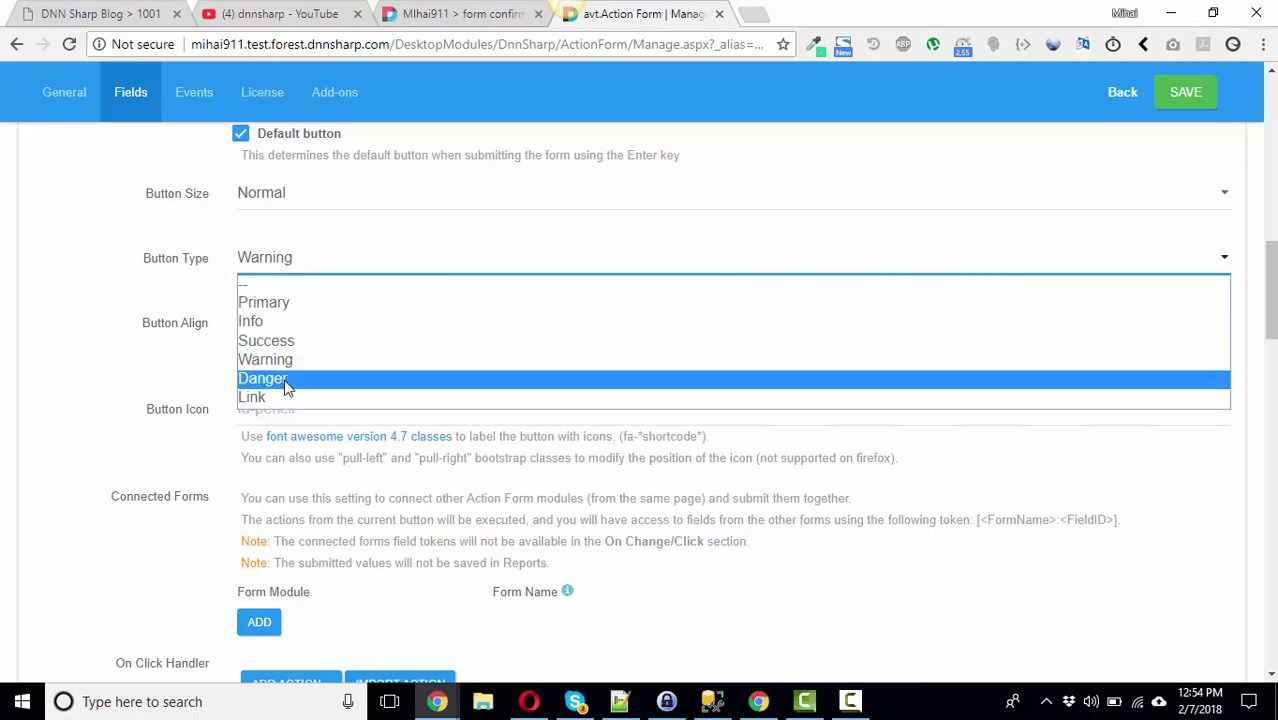
click(285, 380)
scroll(283, 327, down, 3)
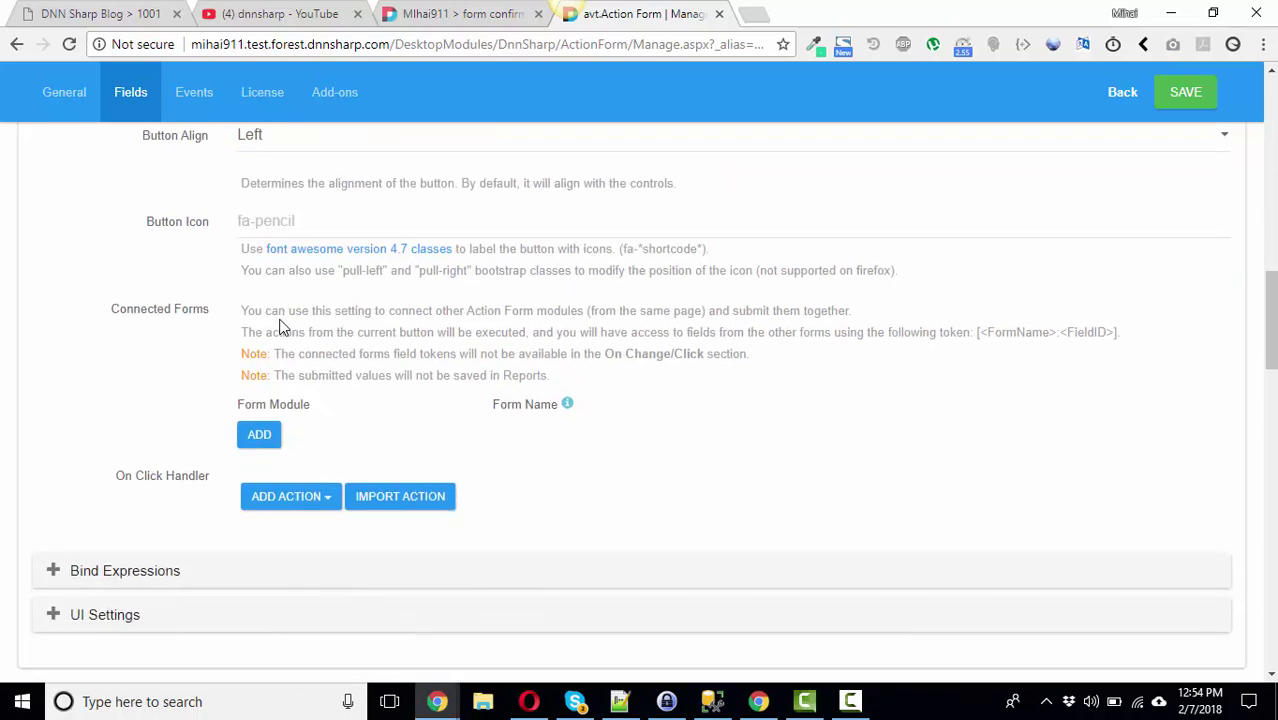
scroll(325, 430, down, 3)
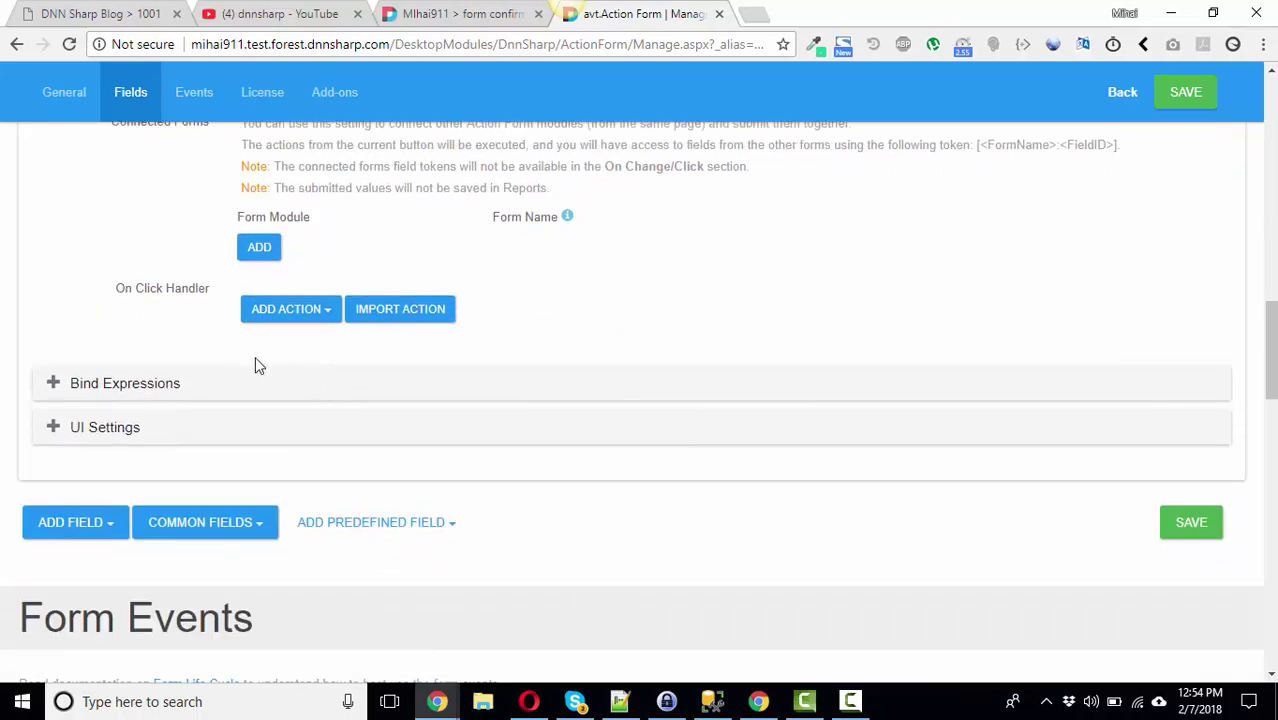
scroll(254, 356, up, 15)
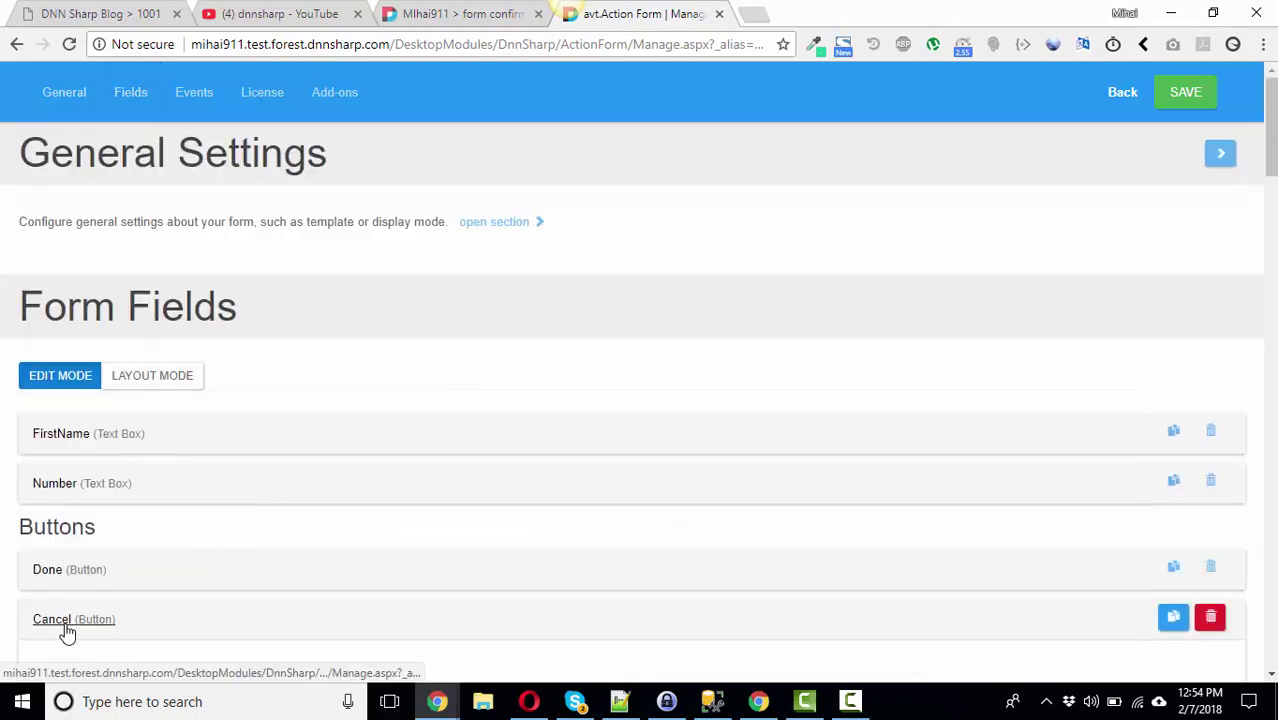
click(52, 622)
Add another button field to the form after the Cancel button
scroll(71, 599, down, 3)
click(113, 410)
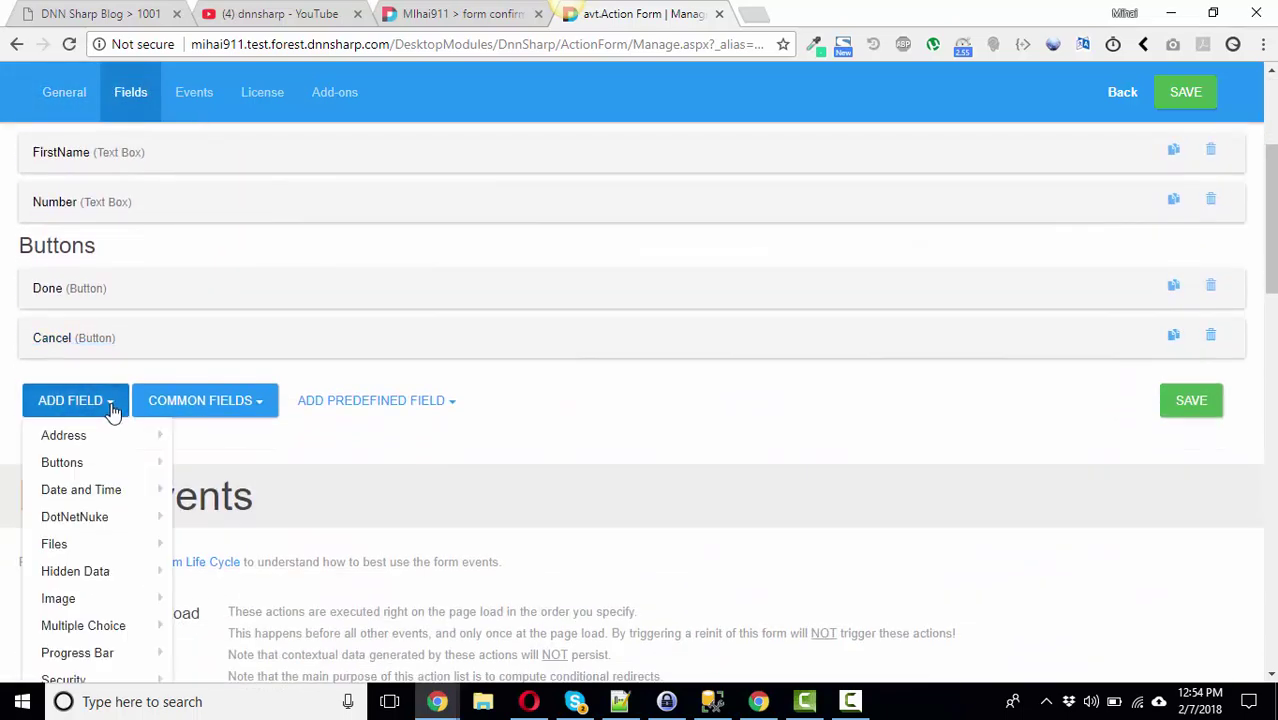
scroll(110, 400, down, 3)
mouse_move(91, 280)
click(204, 280)
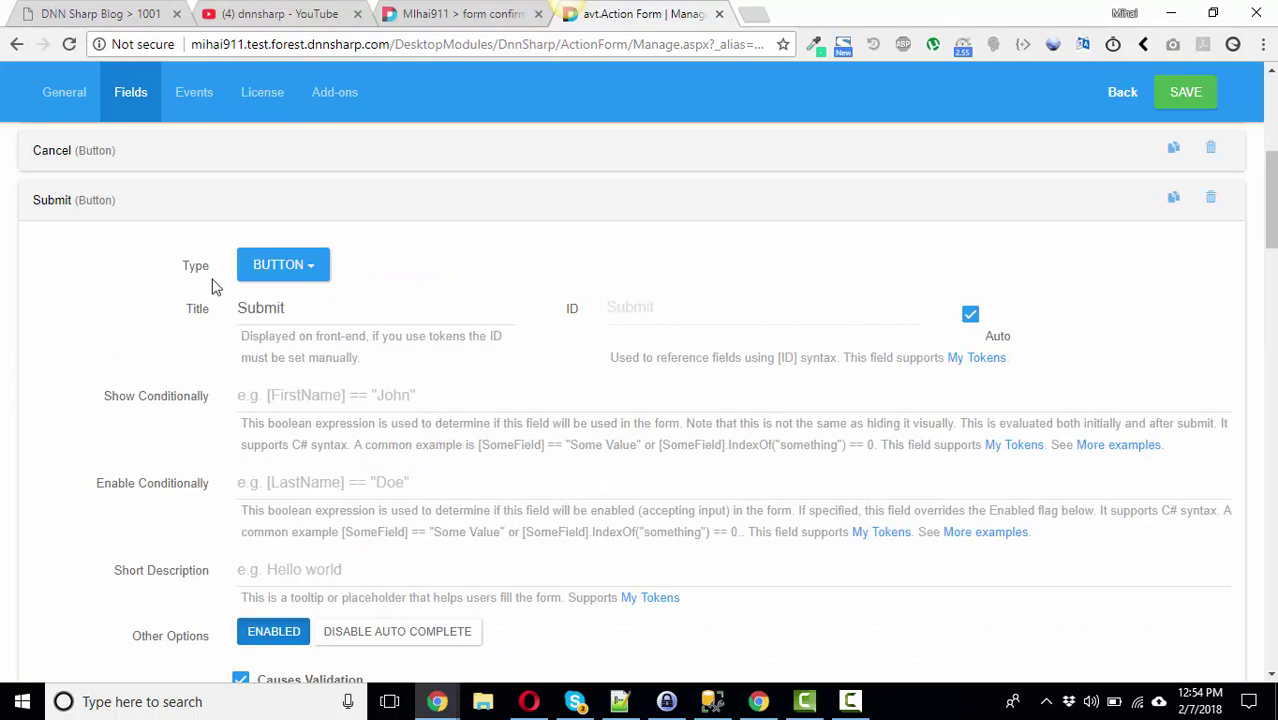
Turn off the automatic ID for the new Submit button and set its ID to Done2
drag(318, 321, 194, 311)
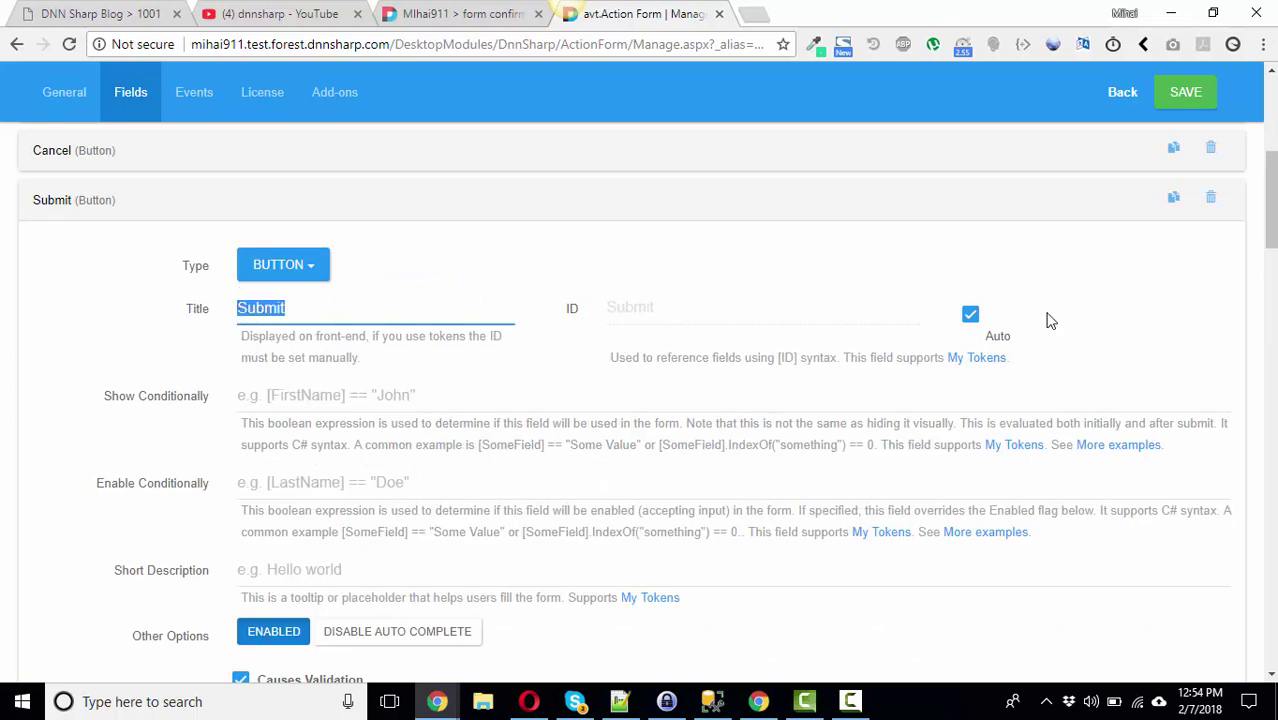
click(970, 314)
drag(713, 318, 431, 315)
text(Done2)
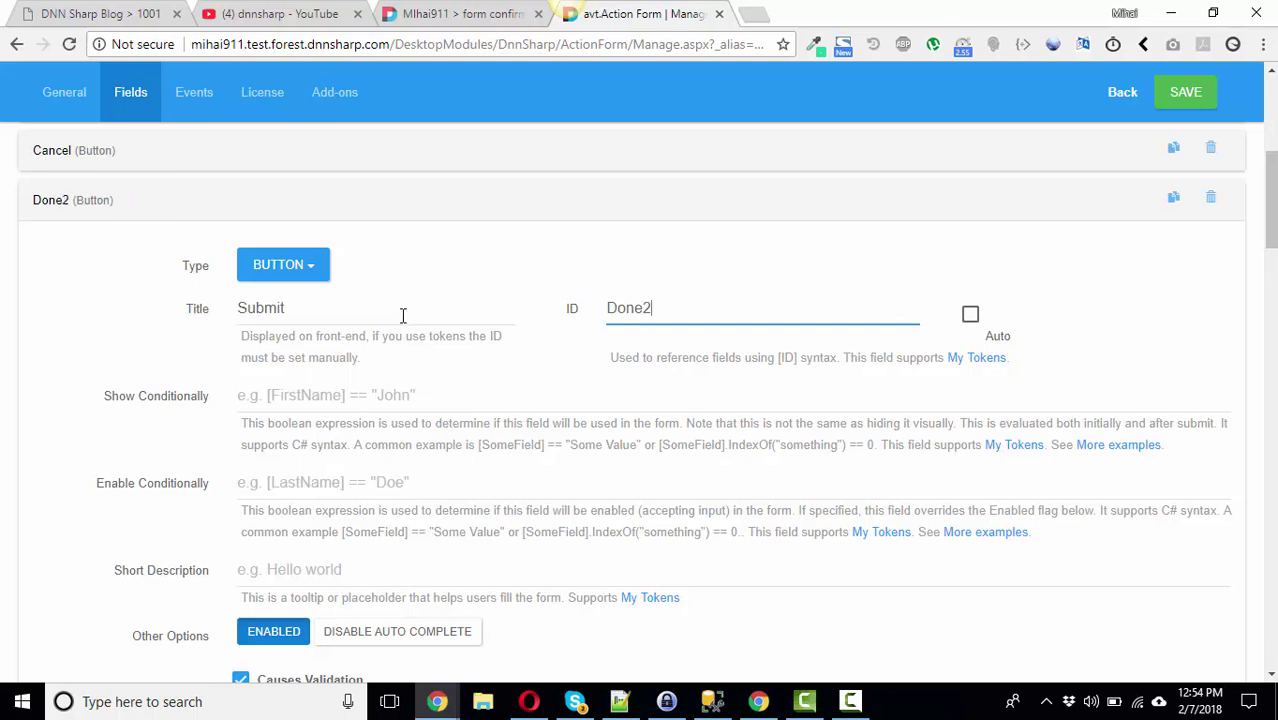
Replace the Done2 button's title with Done
click(399, 316)
key(ctrl+a)
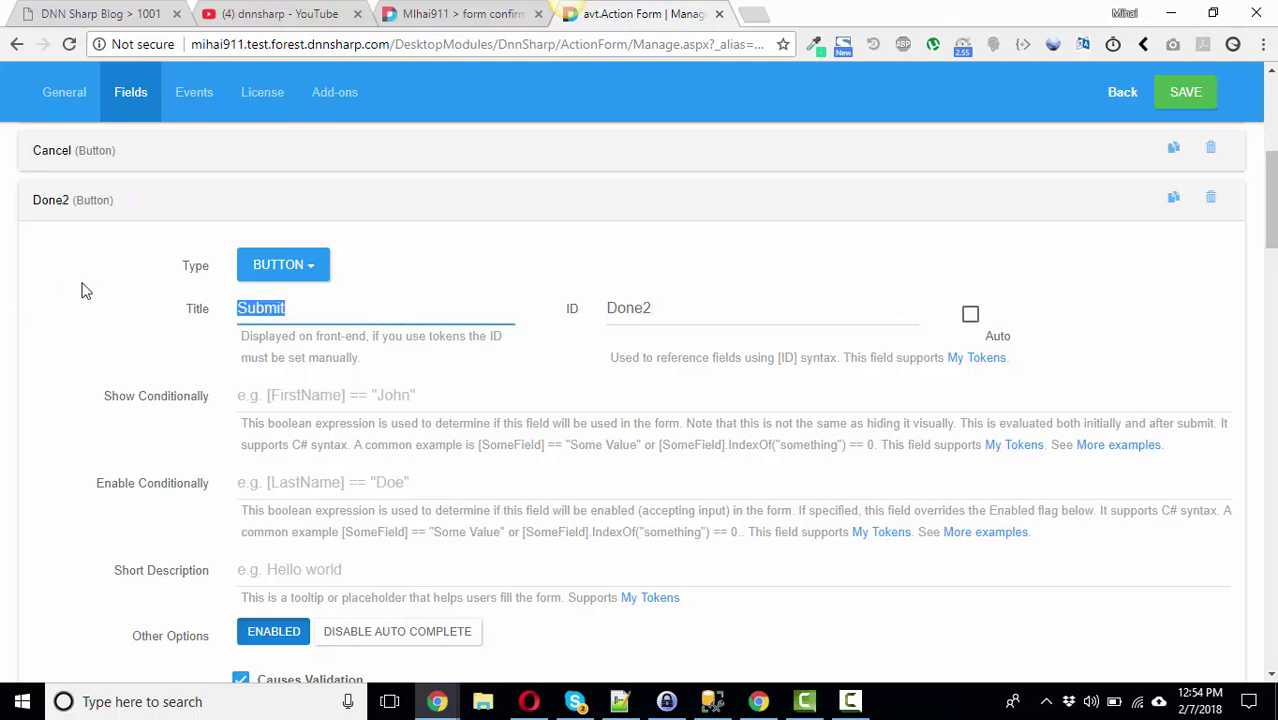
text(Done)
Export the Done button's Display Toast Message And Stop Execution action and copy its JSON
scroll(320, 328, down, 10)
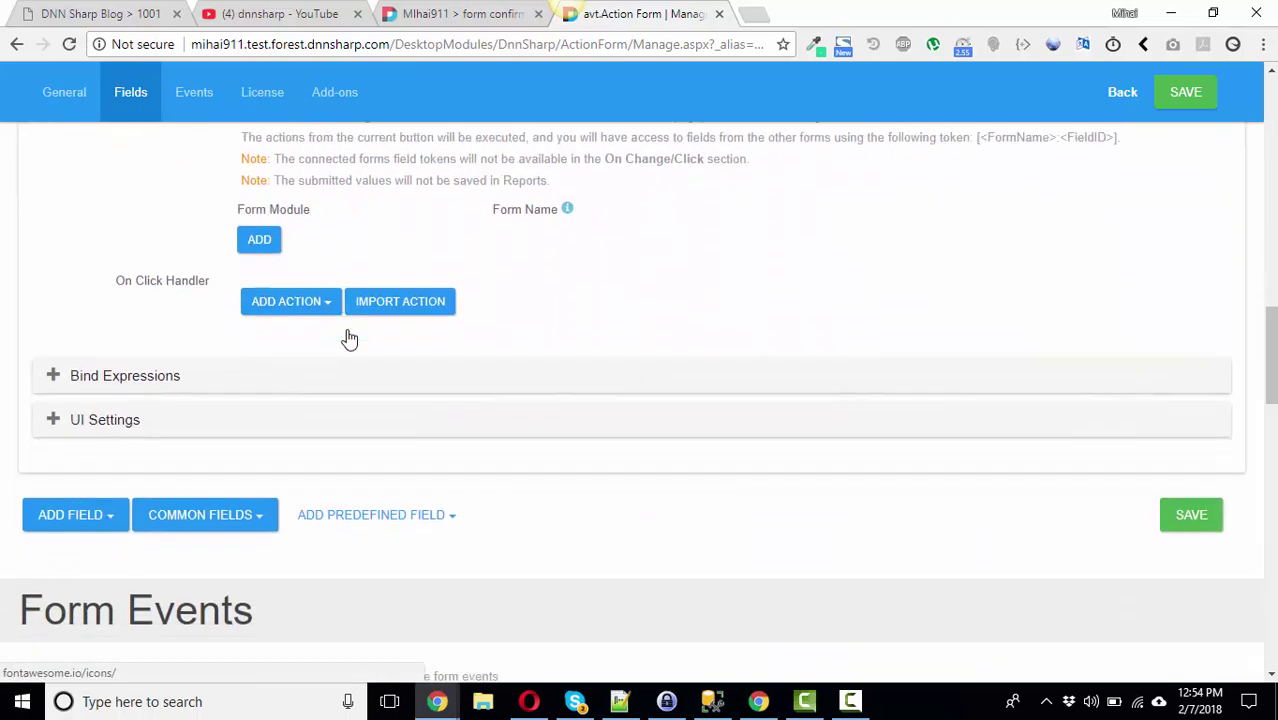
scroll(349, 340, up, 10)
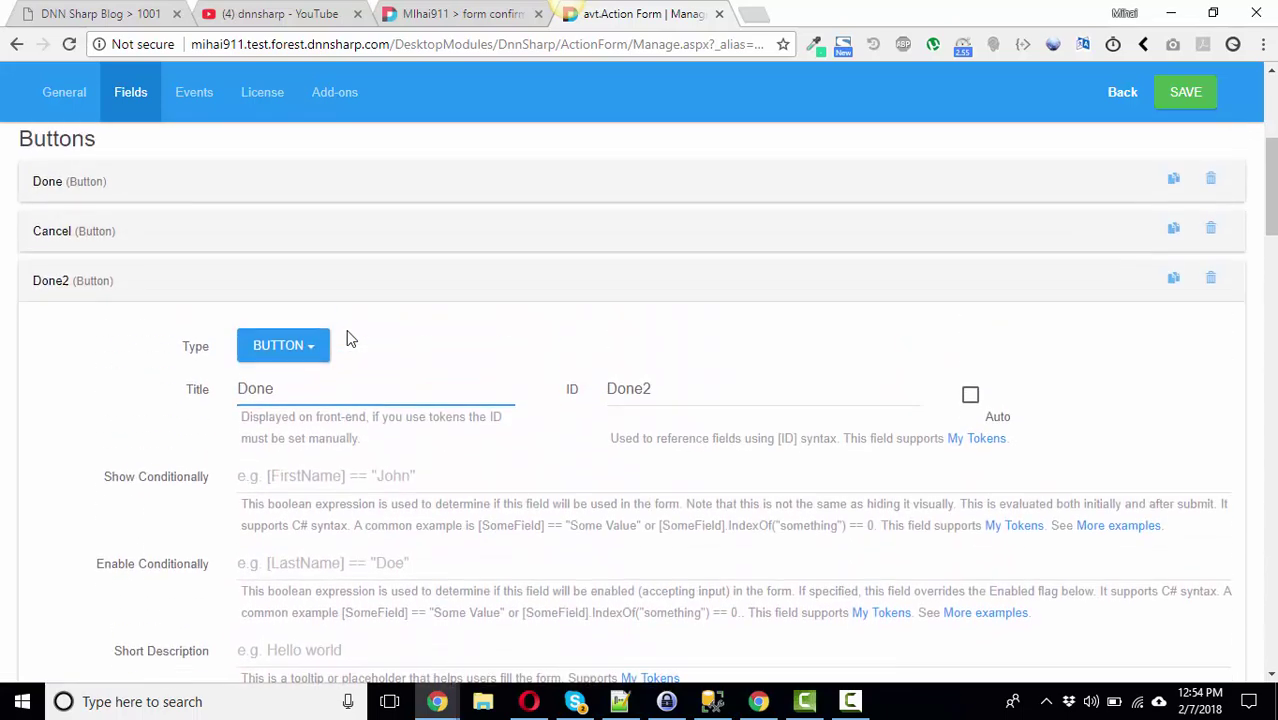
scroll(349, 340, up, 2)
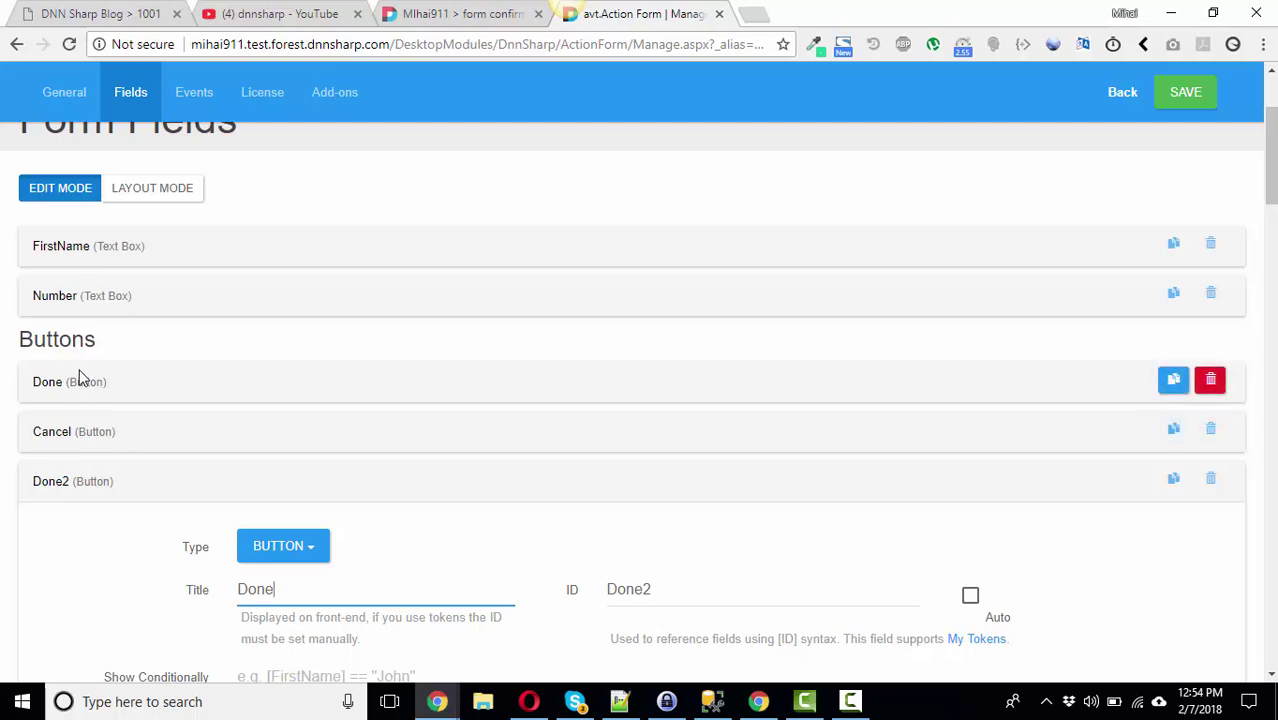
scroll(391, 577, down, 2)
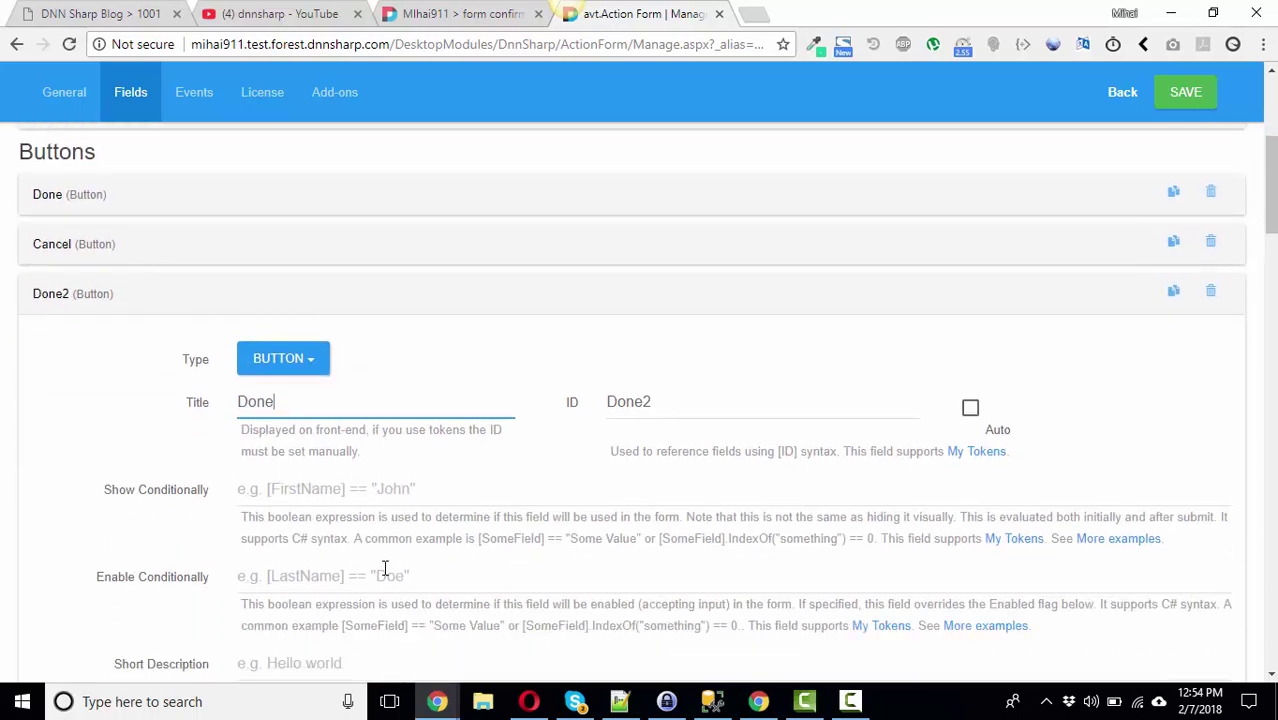
scroll(385, 569, up, 1)
click(60, 290)
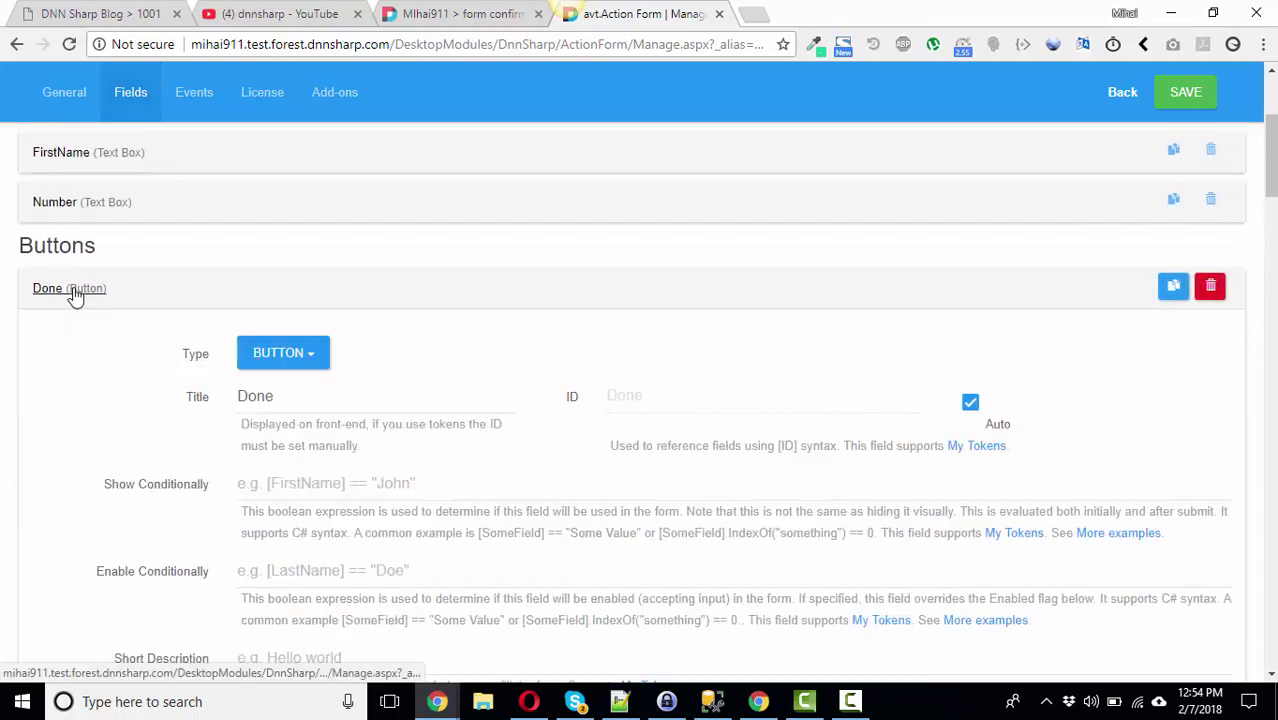
scroll(607, 493, down, 5)
scroll(563, 415, down, 4)
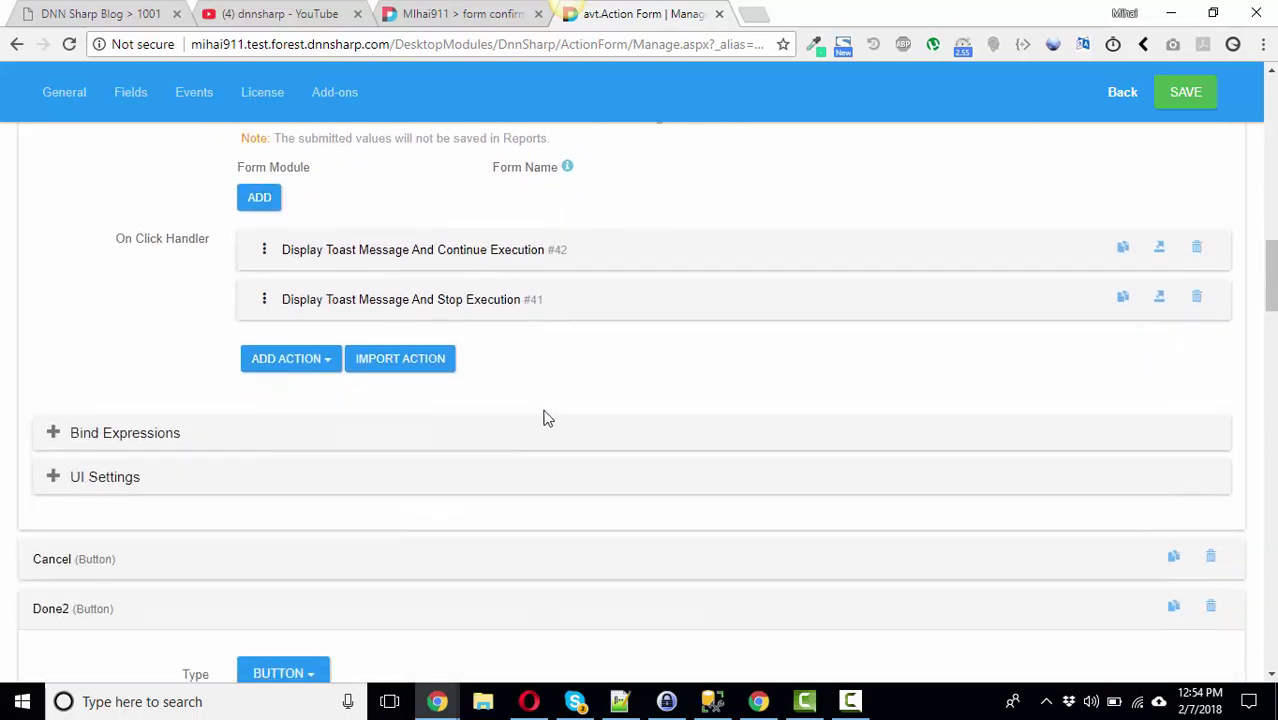
click(1160, 299)
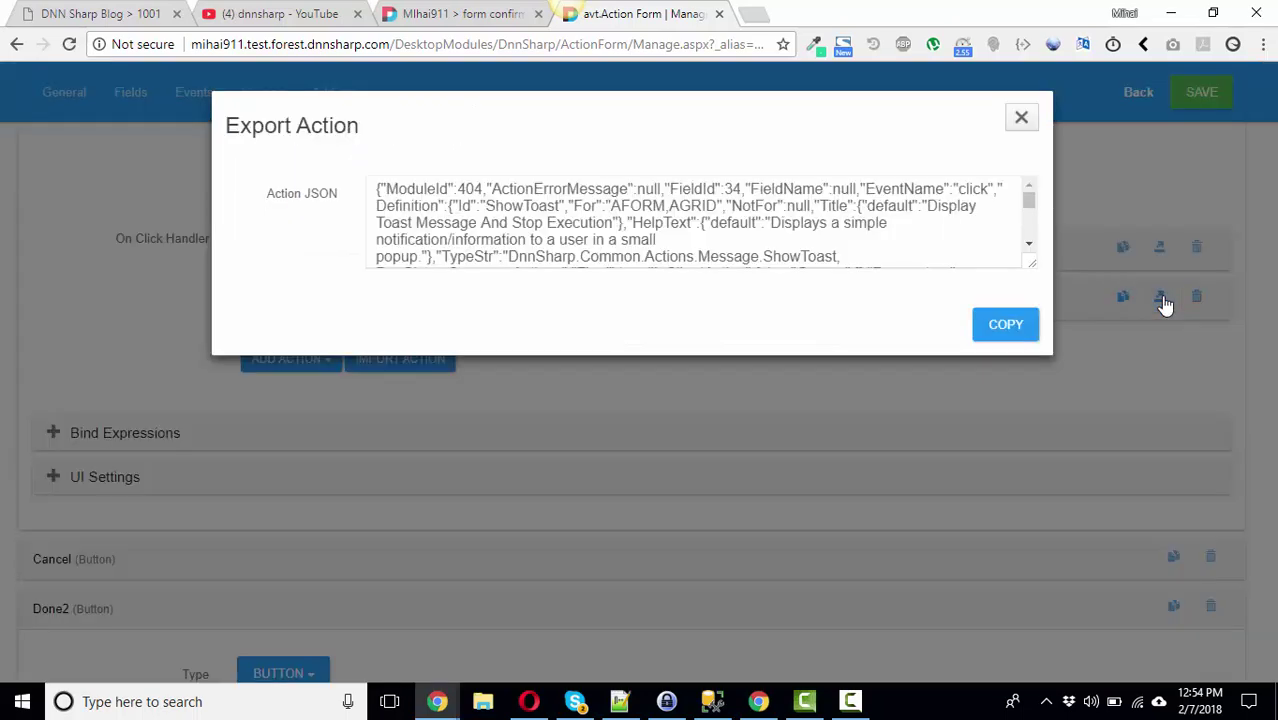
click(1004, 330)
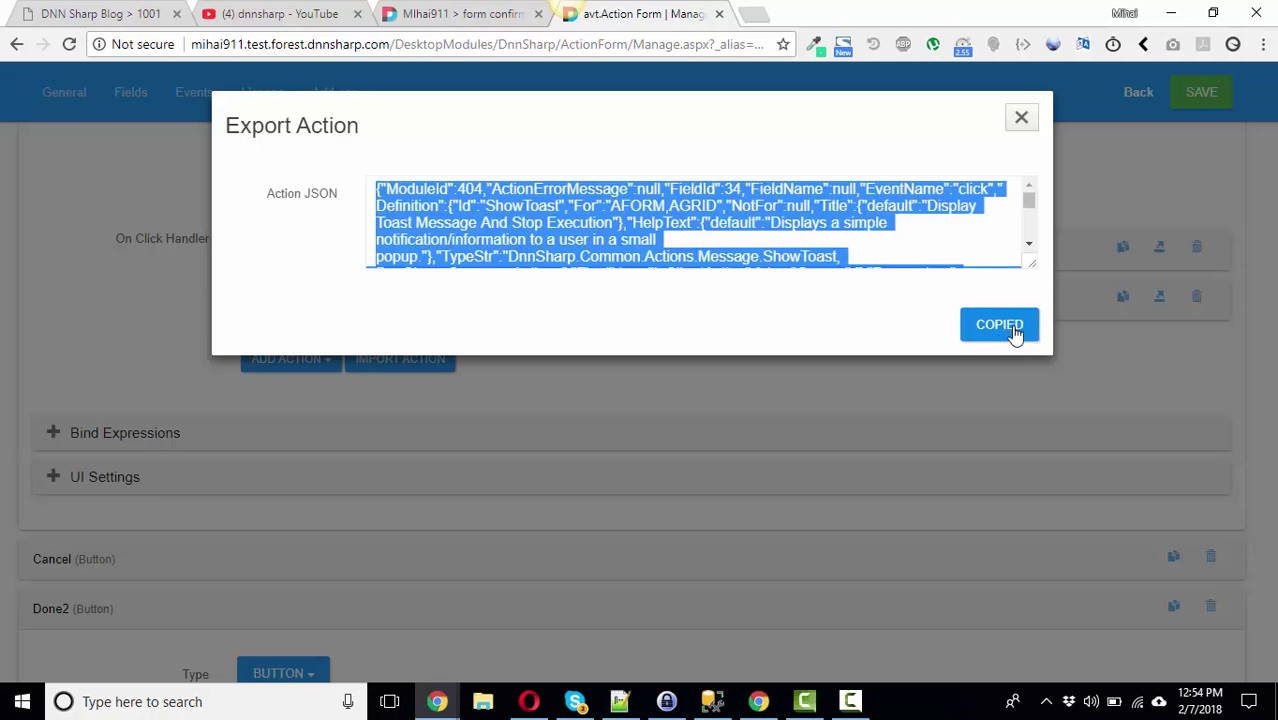
click(1021, 119)
Import the copied action JSON into the Done2 button's On Click Handler
scroll(143, 351, down, 9)
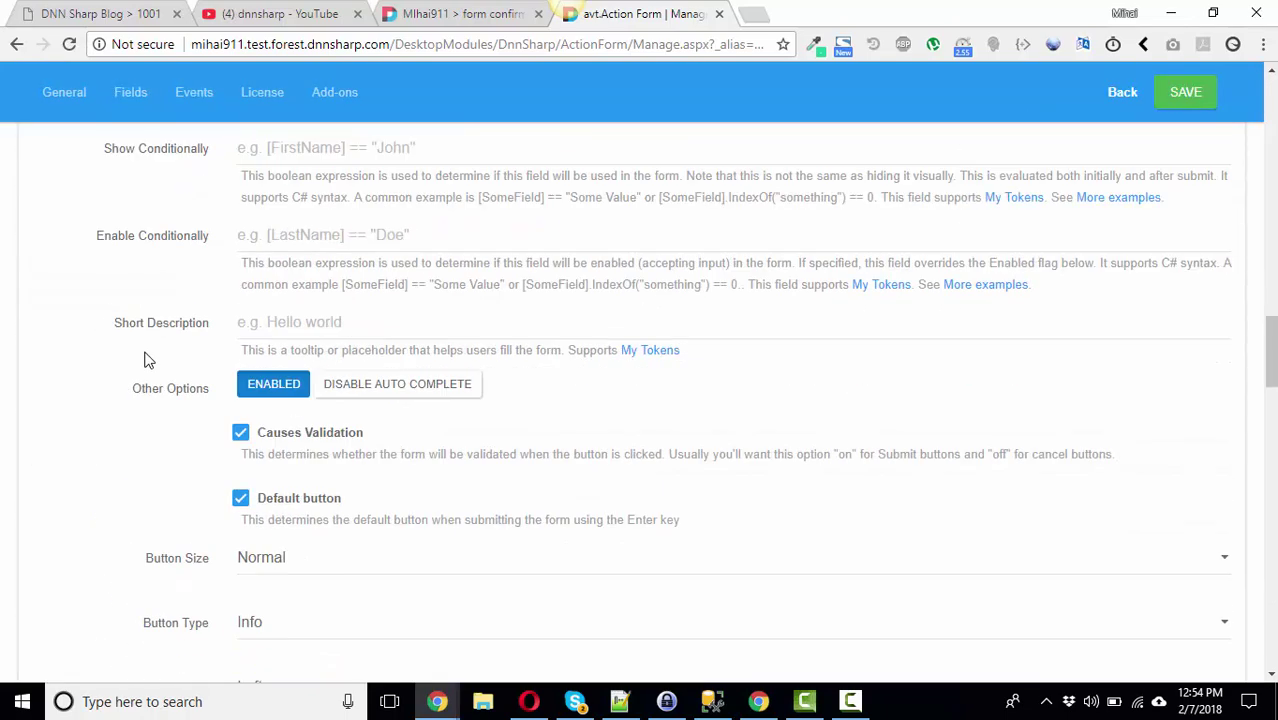
scroll(146, 360, down, 4)
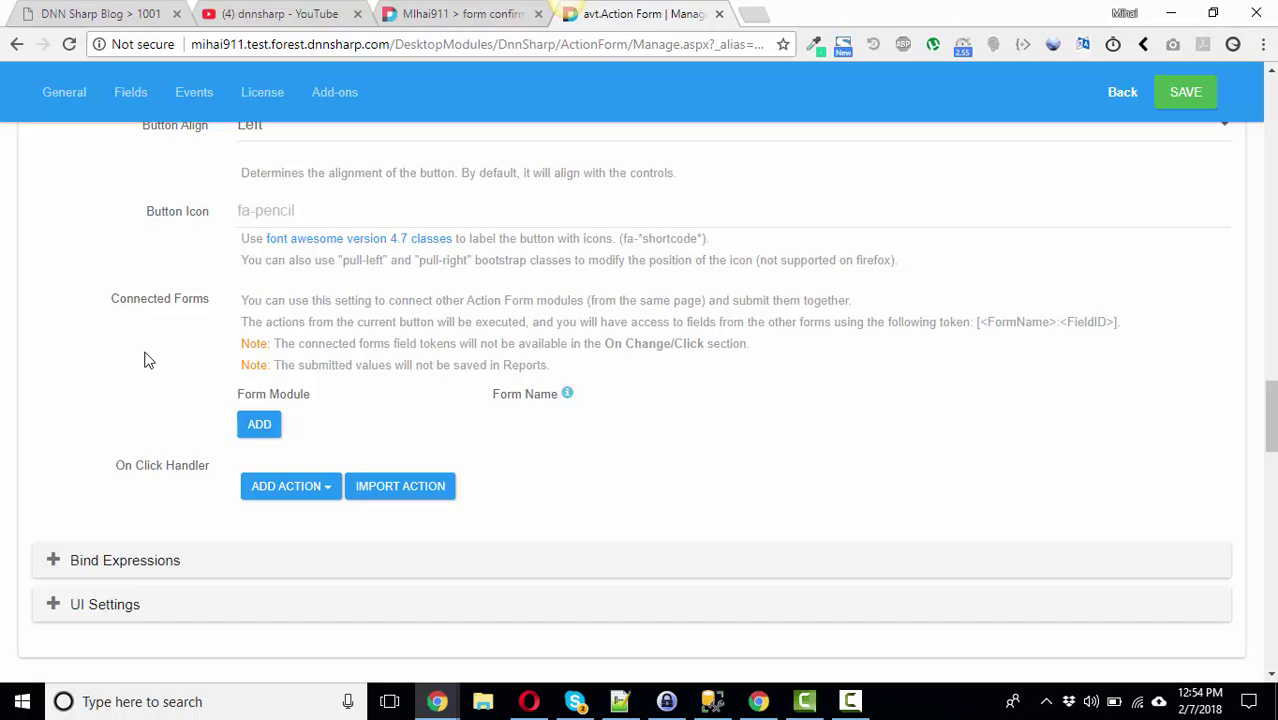
scroll(146, 360, up, 5)
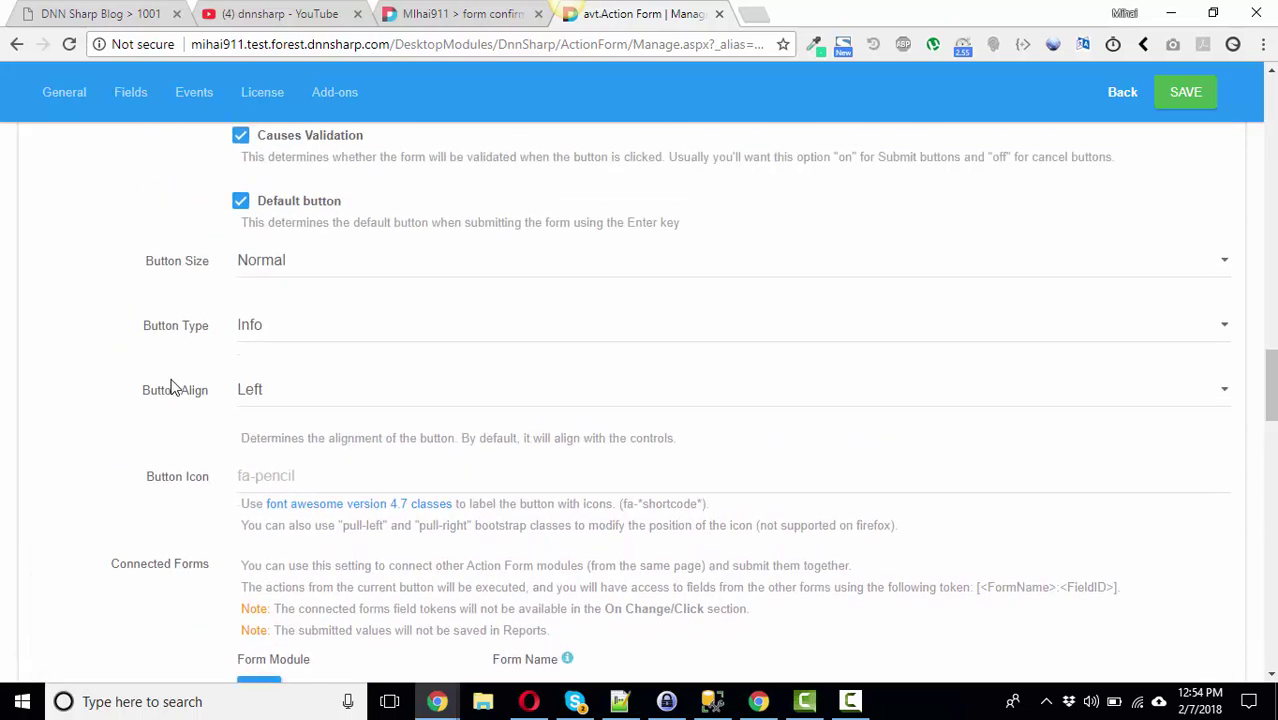
scroll(172, 387, down, 5)
click(381, 302)
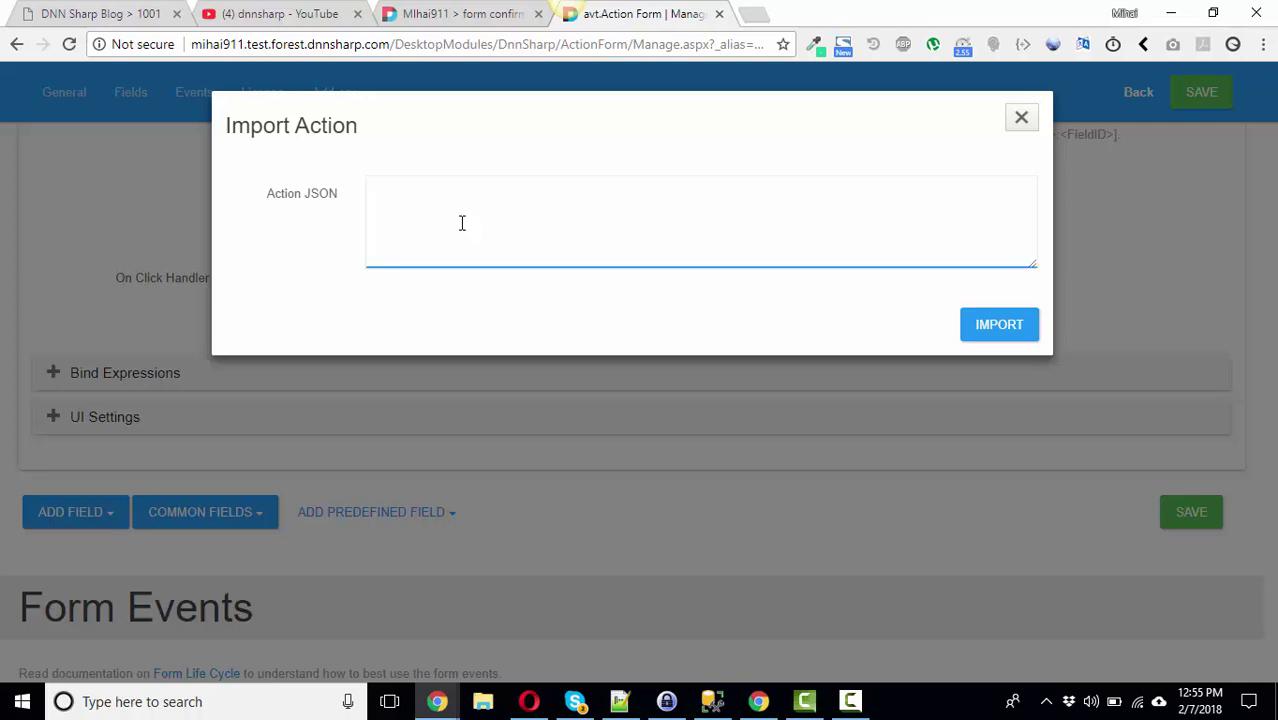
key(ctrl+v)
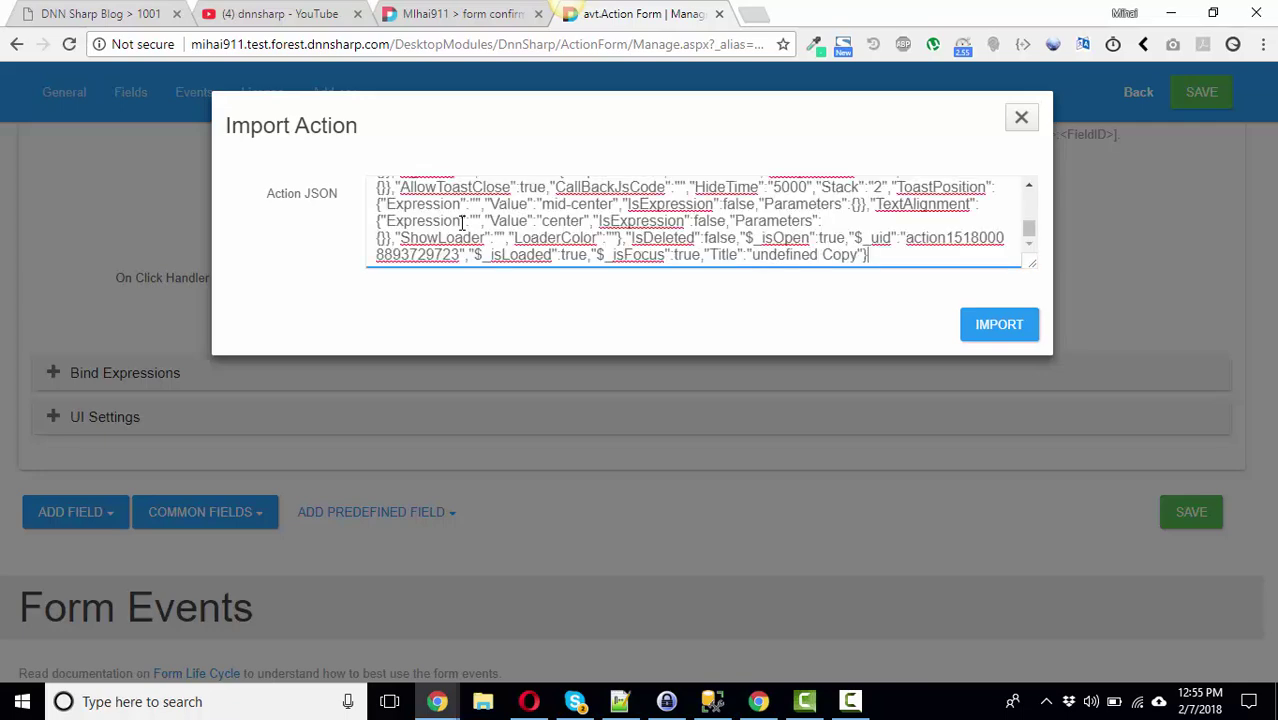
click(987, 335)
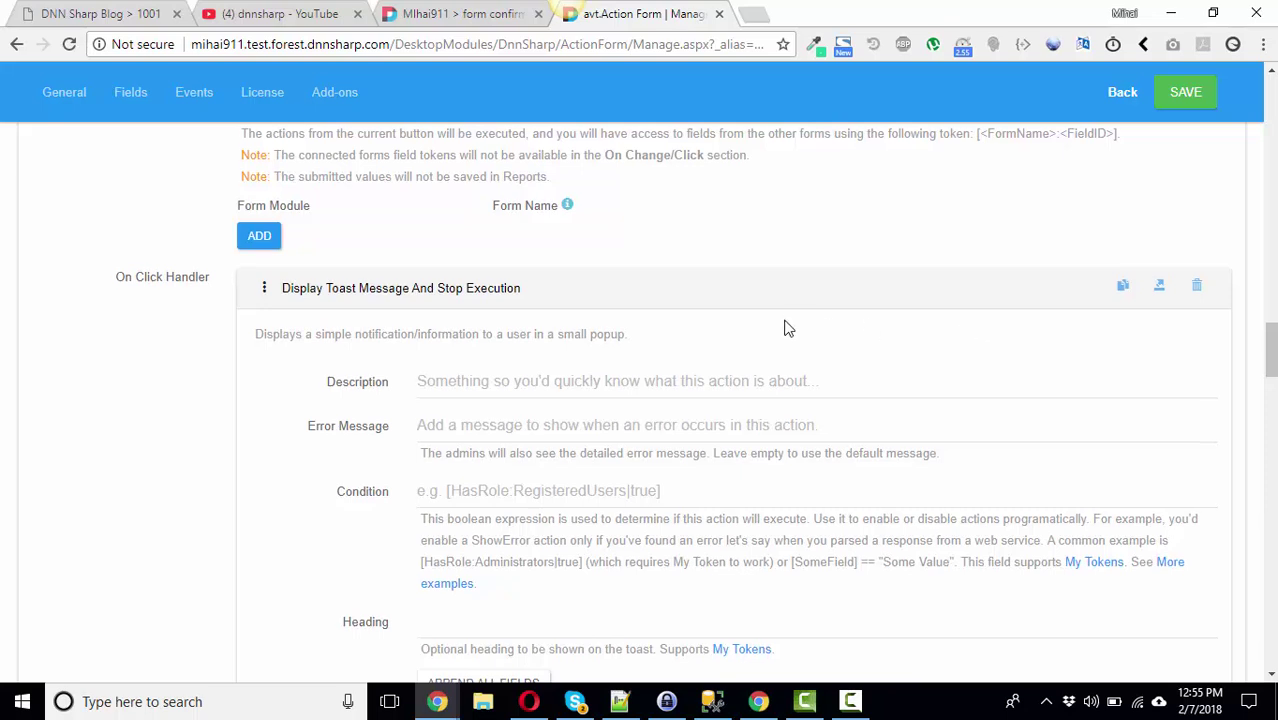
Collapse the imported toast message action and the Done2 button's settings
scroll(795, 328, down, 1)
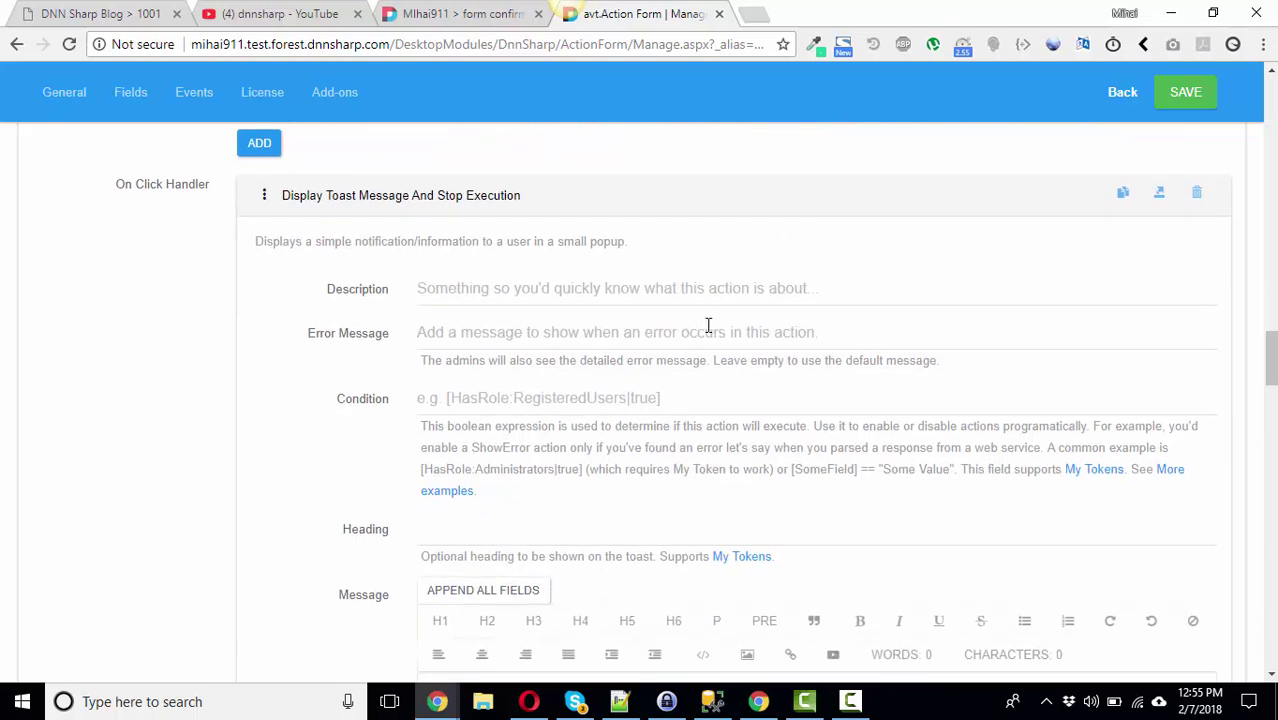
scroll(707, 325, down, 3)
scroll(707, 325, up, 3)
click(471, 197)
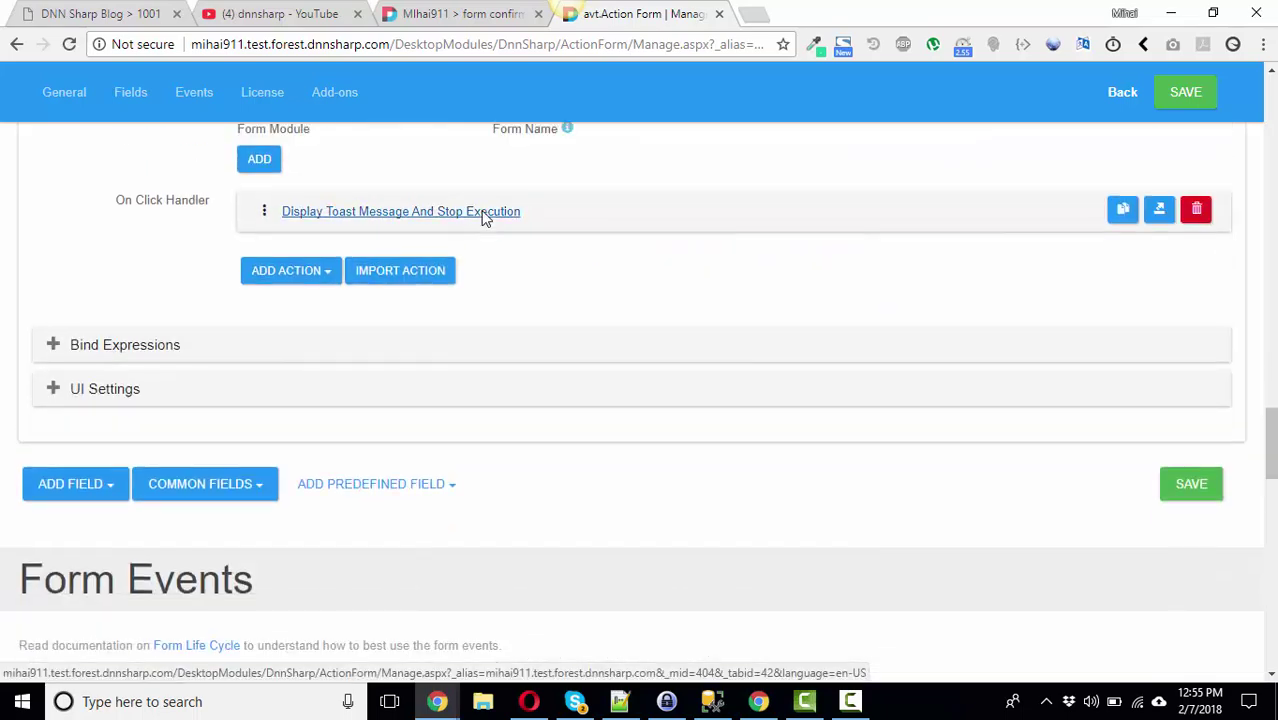
scroll(484, 215, up, 9)
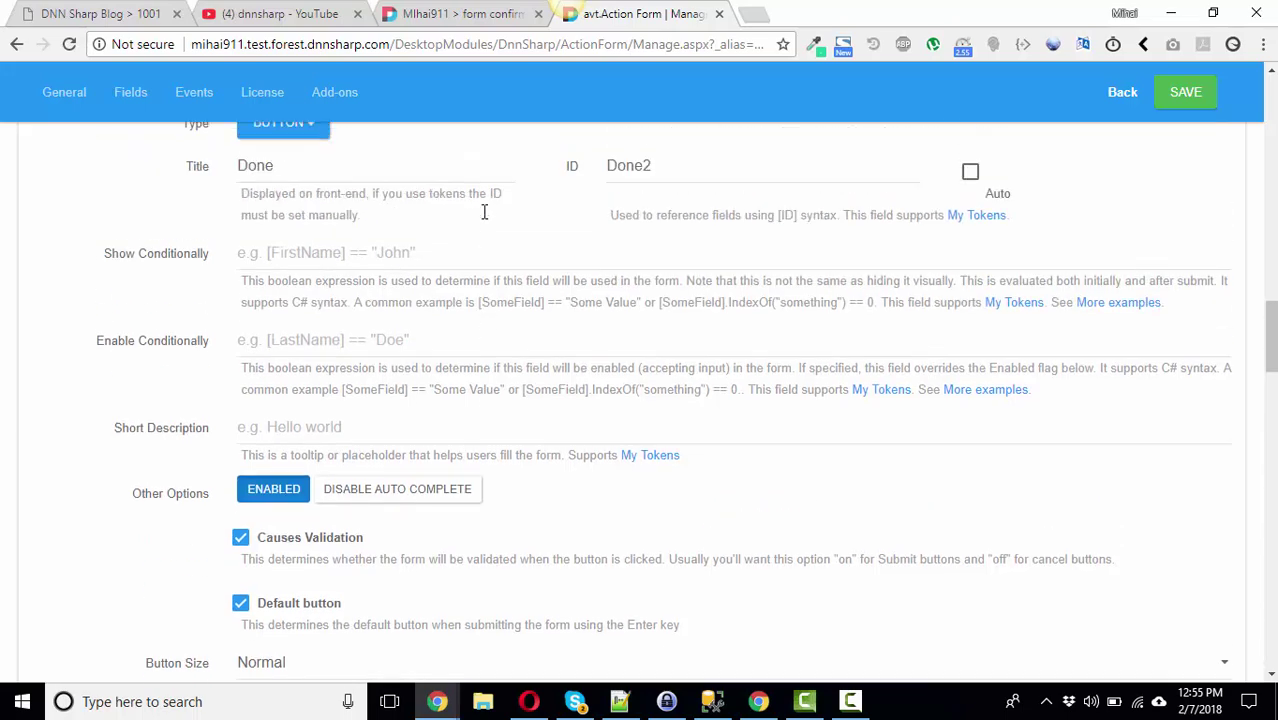
scroll(460, 220, up, 4)
scroll(222, 396, down, 2)
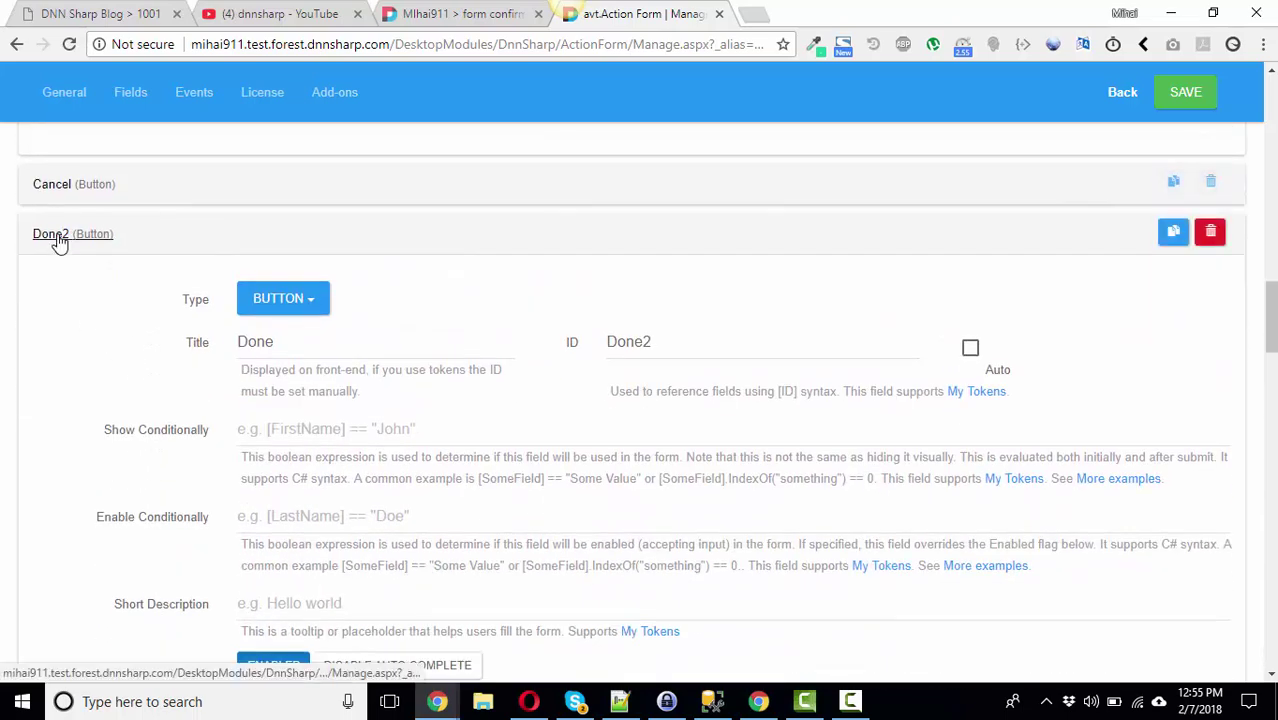
click(58, 238)
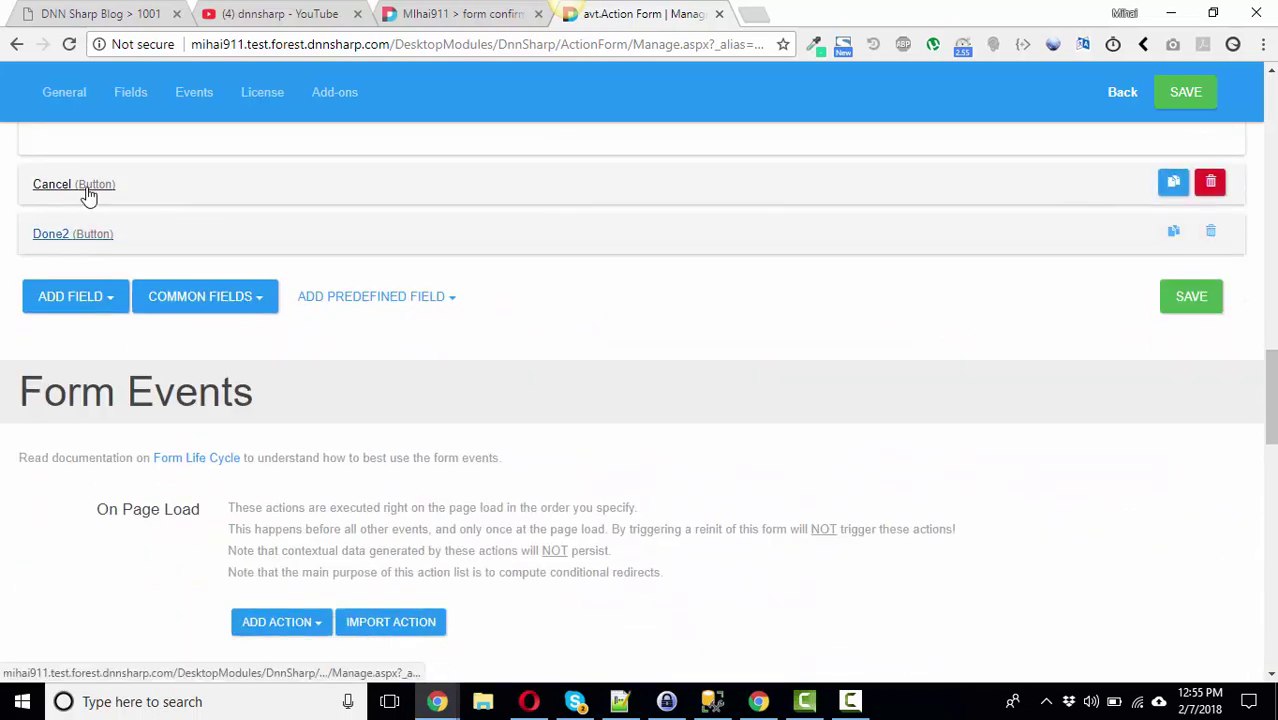
Add an Initialize Action Form And Stop Execution action to the Cancel button's On Click Handler
click(88, 196)
scroll(527, 380, down, 12)
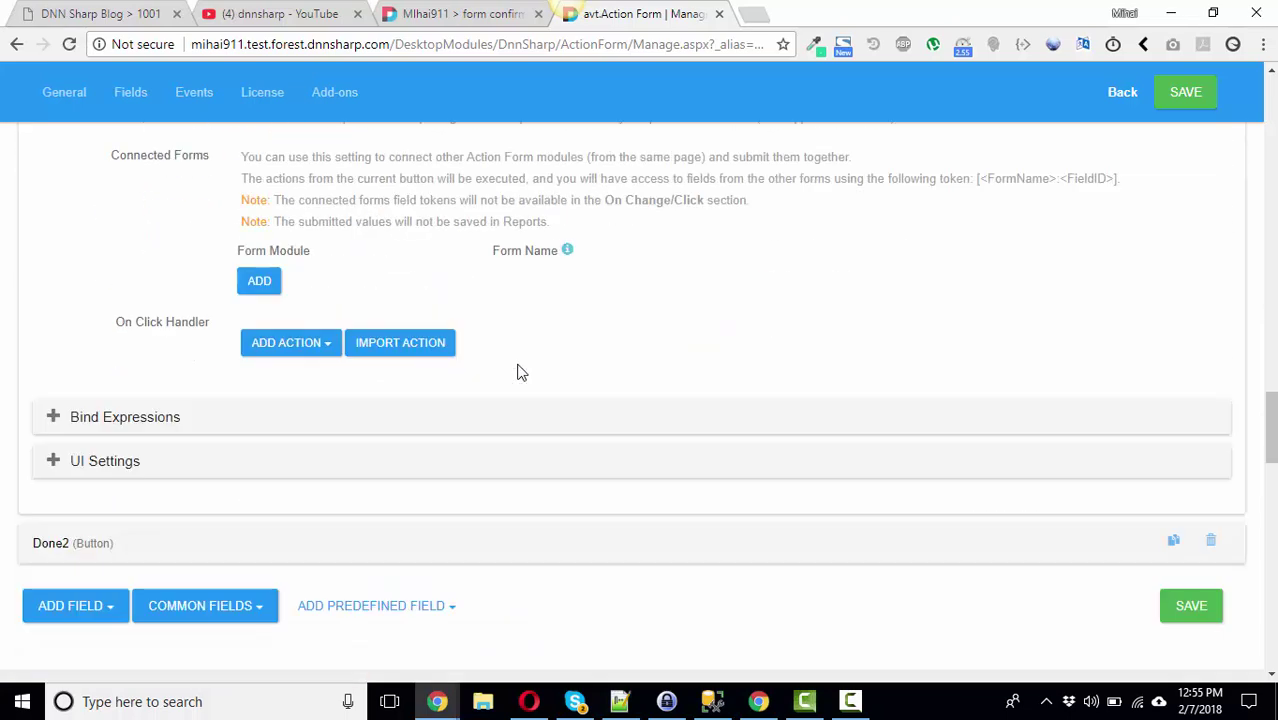
scroll(515, 368, down, 2)
scroll(513, 362, up, 2)
click(312, 345)
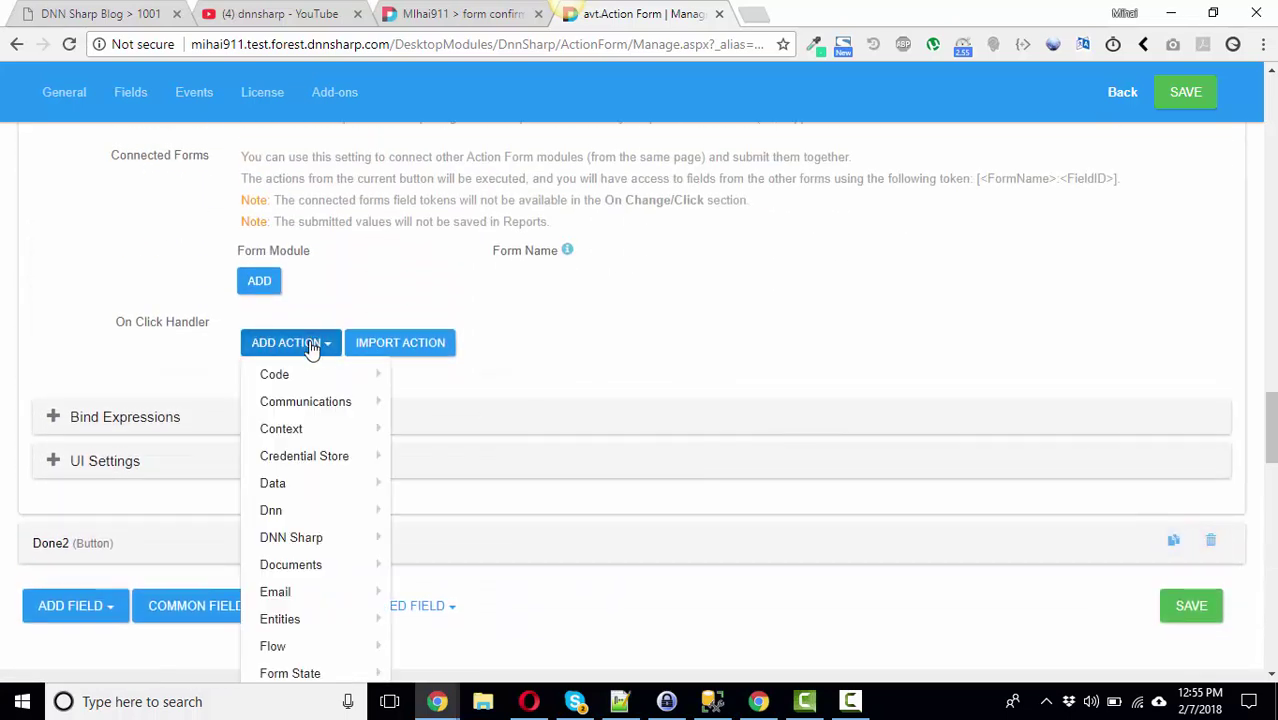
scroll(311, 343, down, 4)
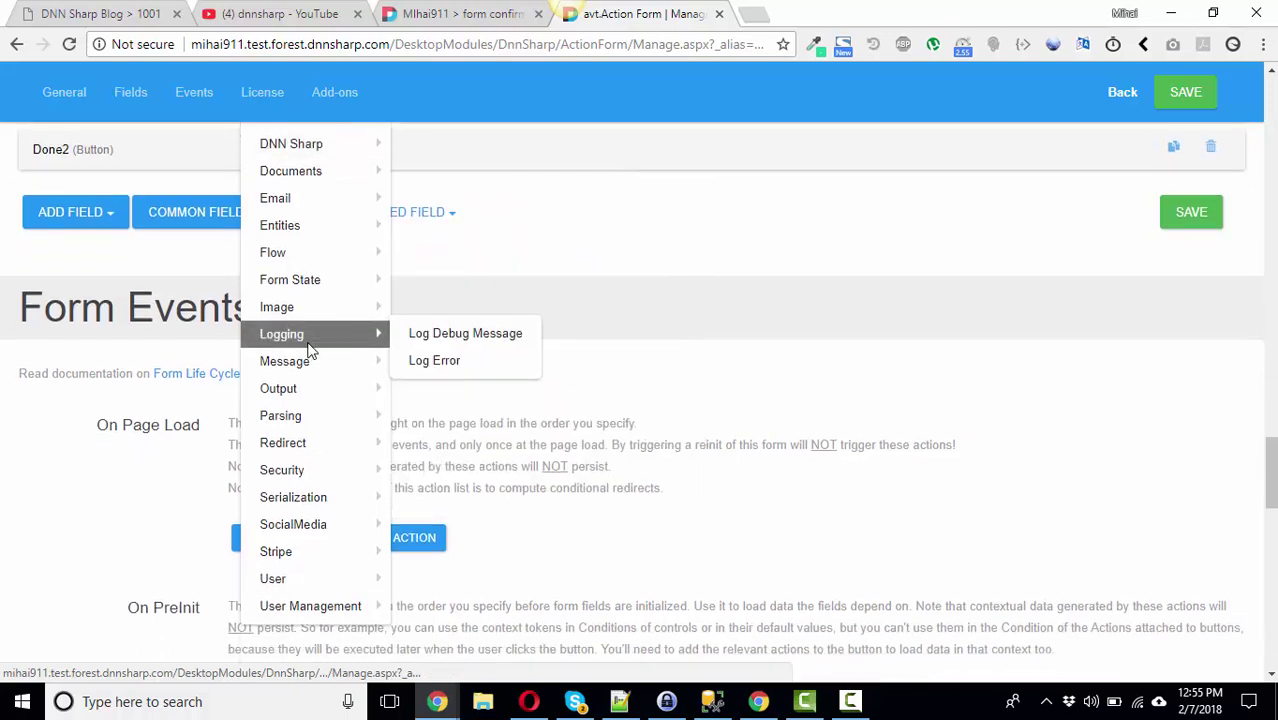
scroll(318, 343, down, 2)
scroll(310, 262, up, 3)
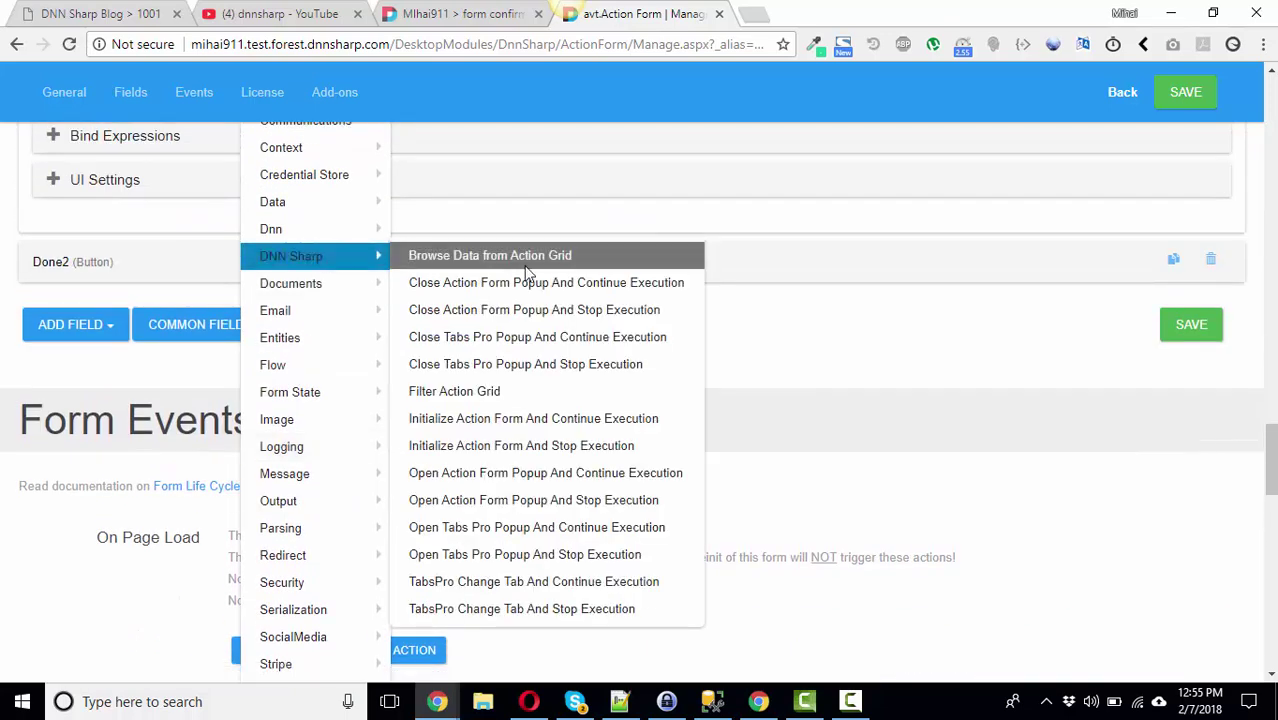
click(555, 446)
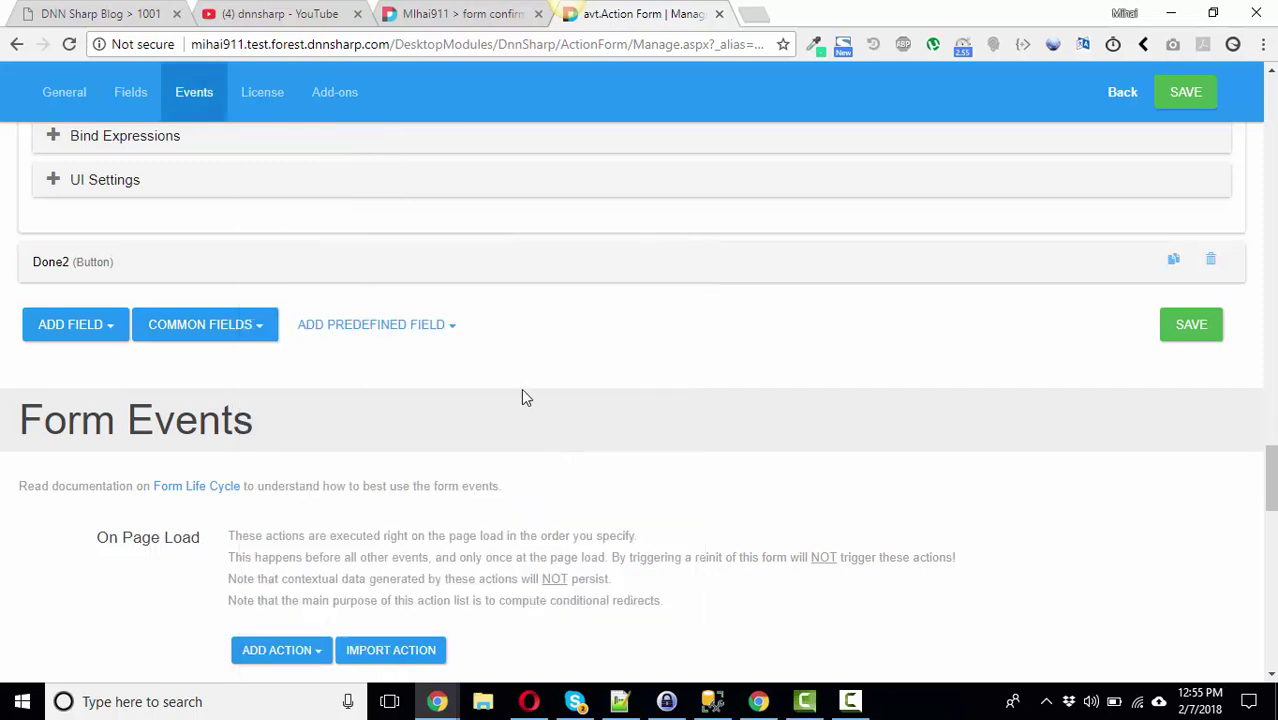
Select avt.Action Form (#404) as the module to initialize, and collapse the action and the Cancel button's settings
scroll(521, 388, up, 3)
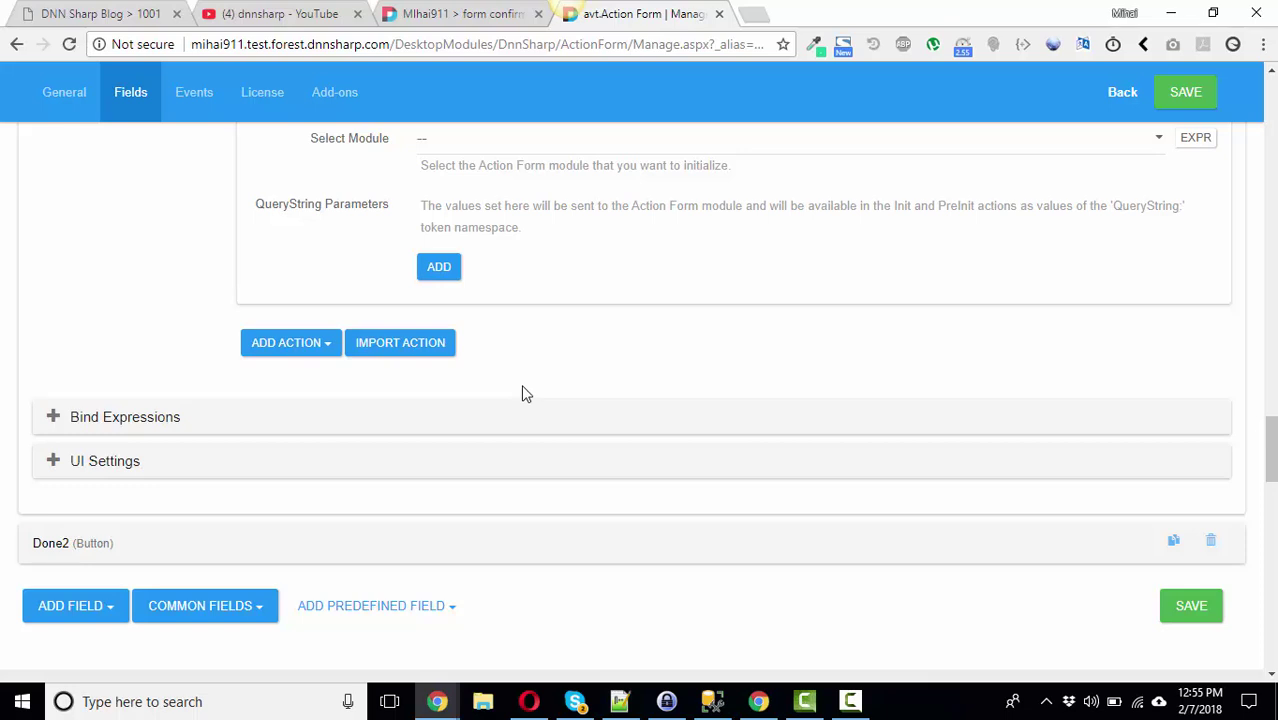
scroll(521, 384, up, 4)
click(504, 515)
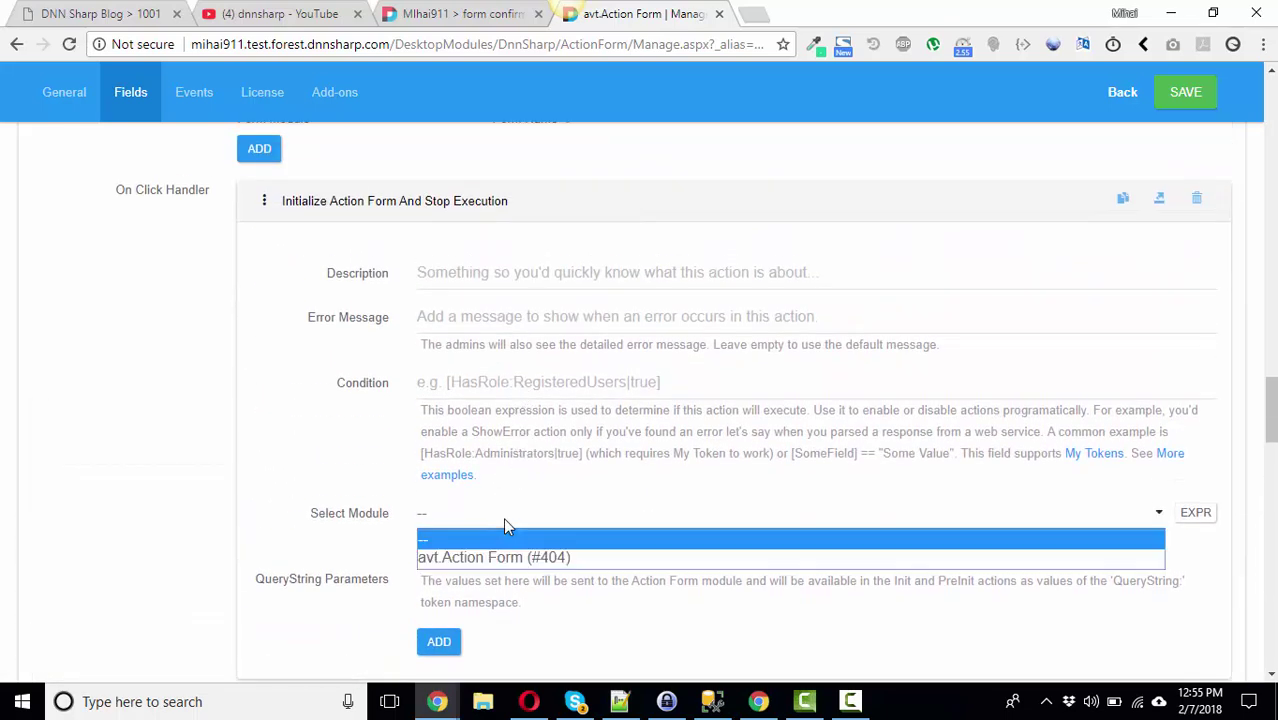
click(509, 556)
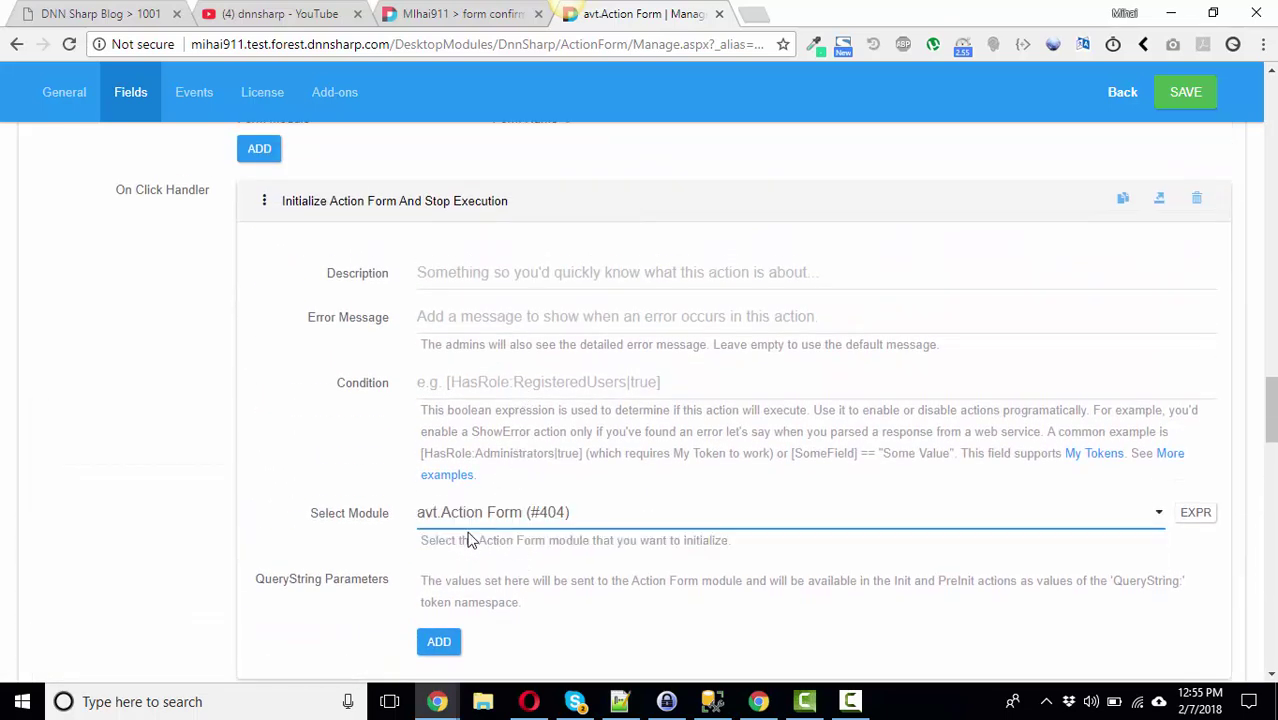
scroll(458, 500, down, 2)
scroll(374, 485, up, 3)
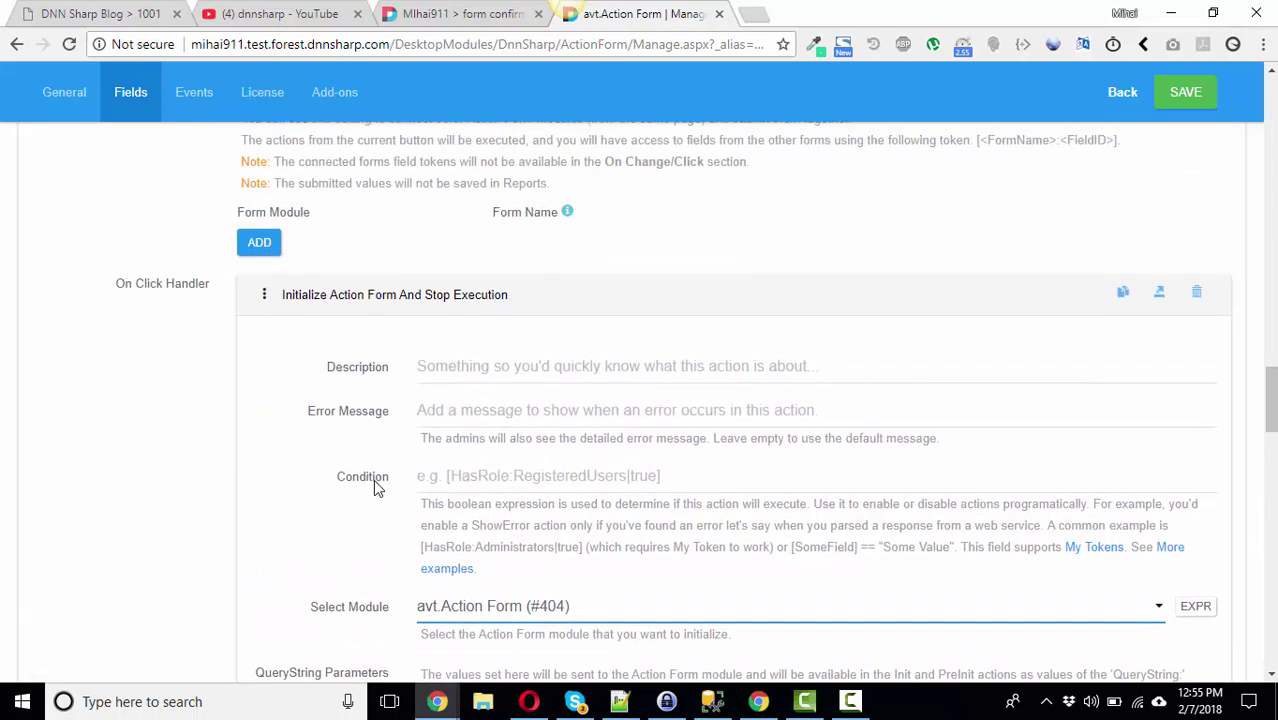
click(372, 295)
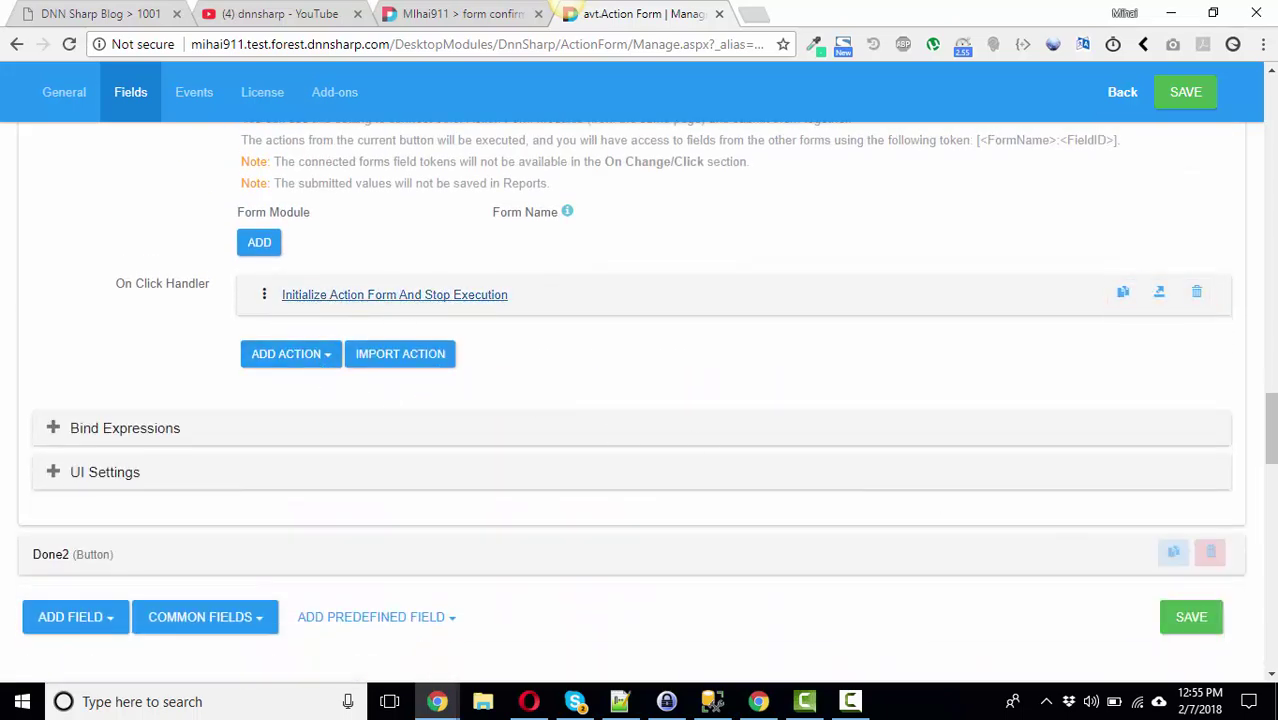
scroll(454, 362, up, 10)
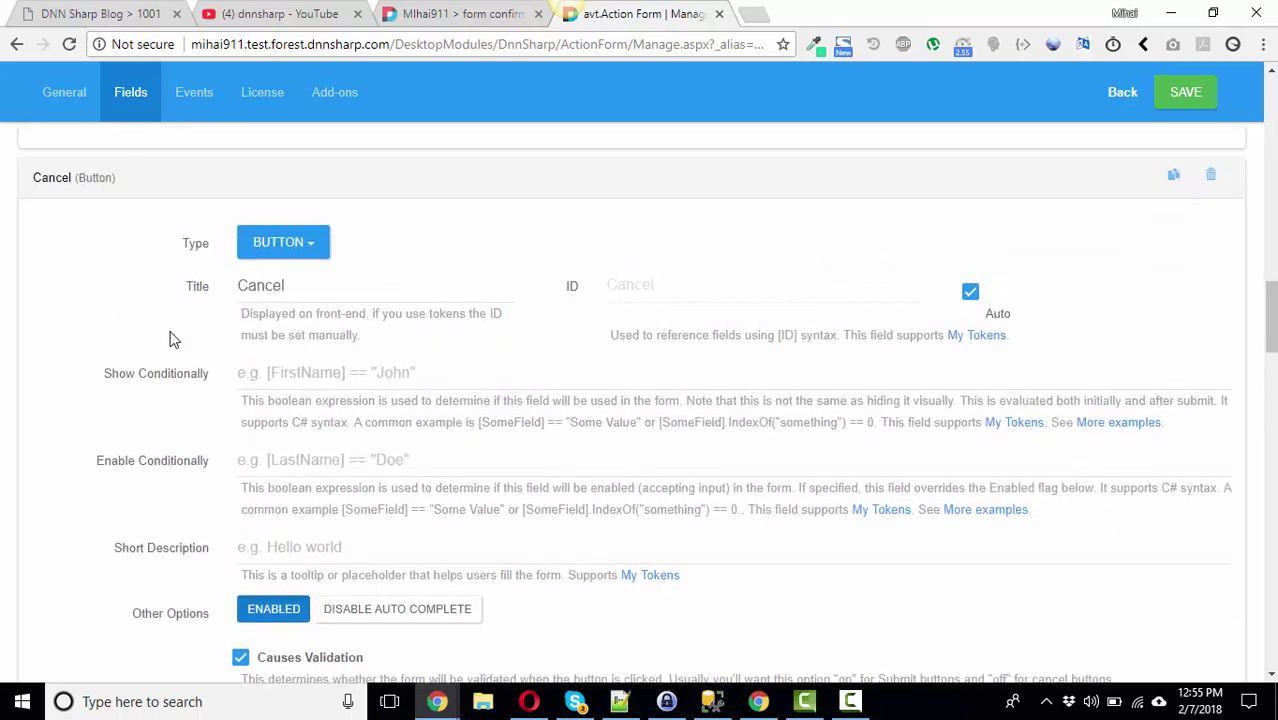
scroll(120, 335, up, 2)
click(86, 334)
Delete the Display Toast Message And Stop Execution action from the Done button's On Click Handler
scroll(85, 343, up, 3)
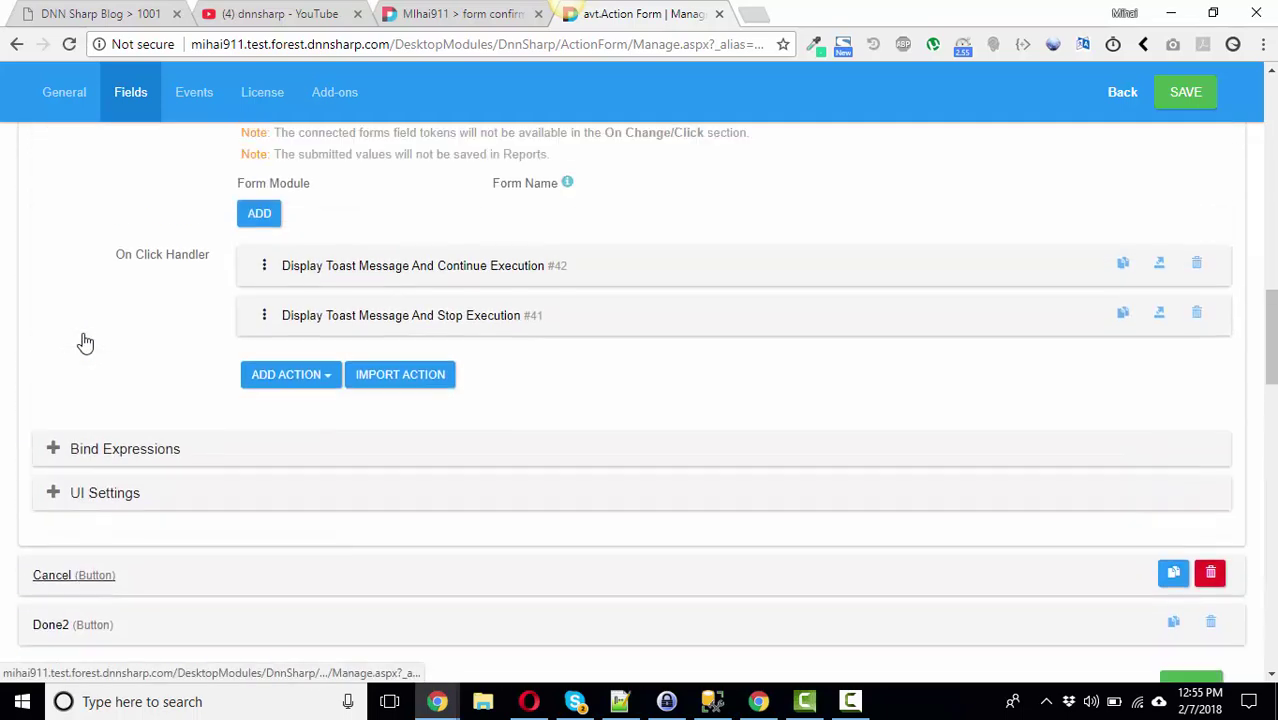
scroll(85, 343, up, 12)
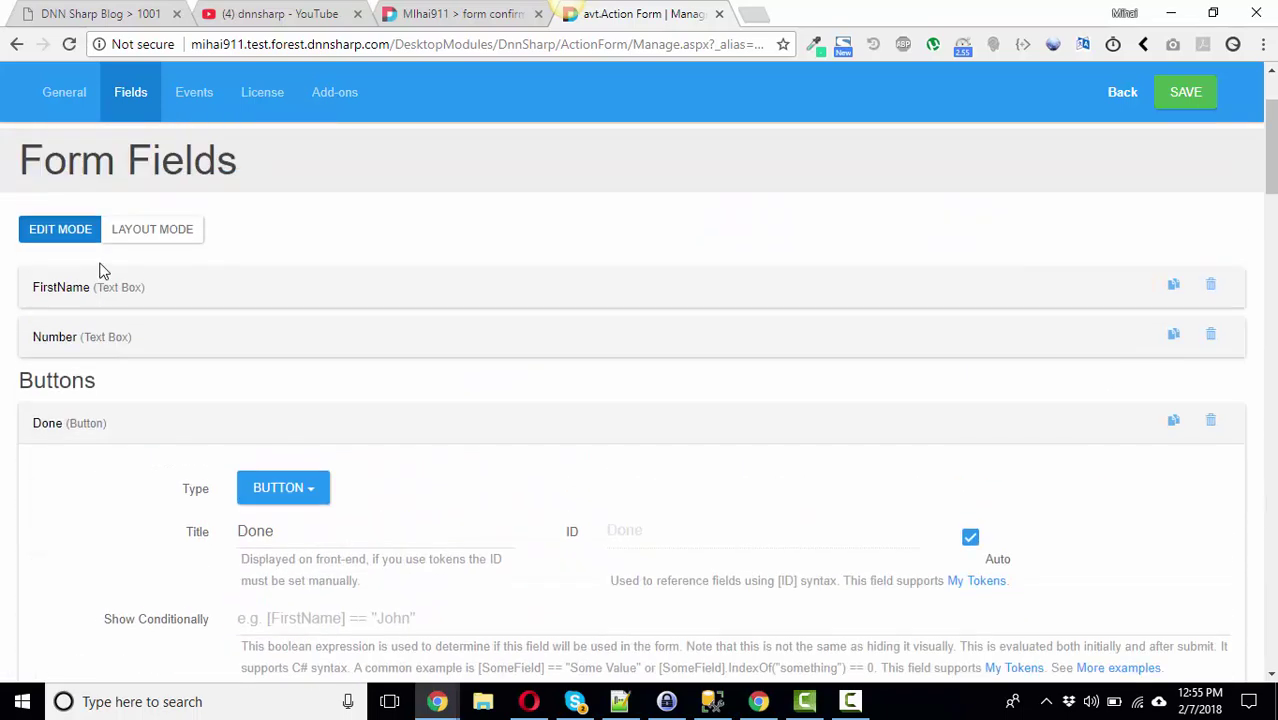
scroll(51, 485, down, 2)
scroll(380, 354, down, 6)
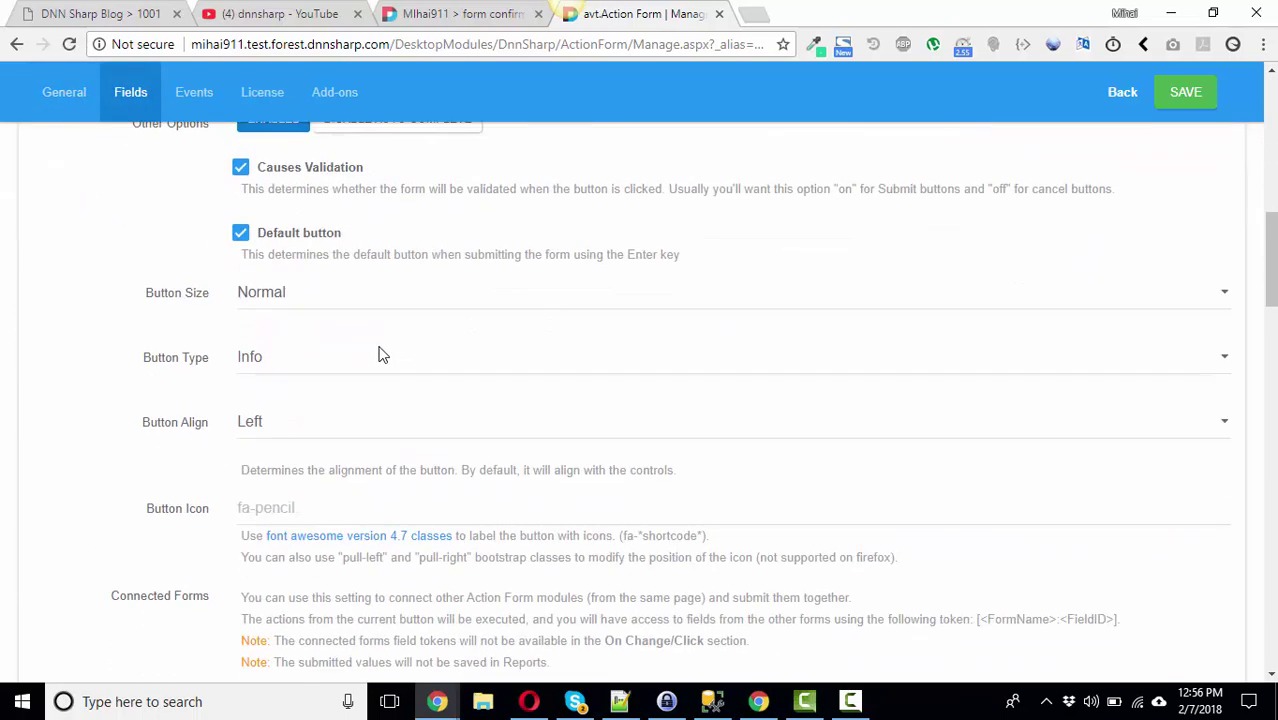
scroll(380, 354, down, 5)
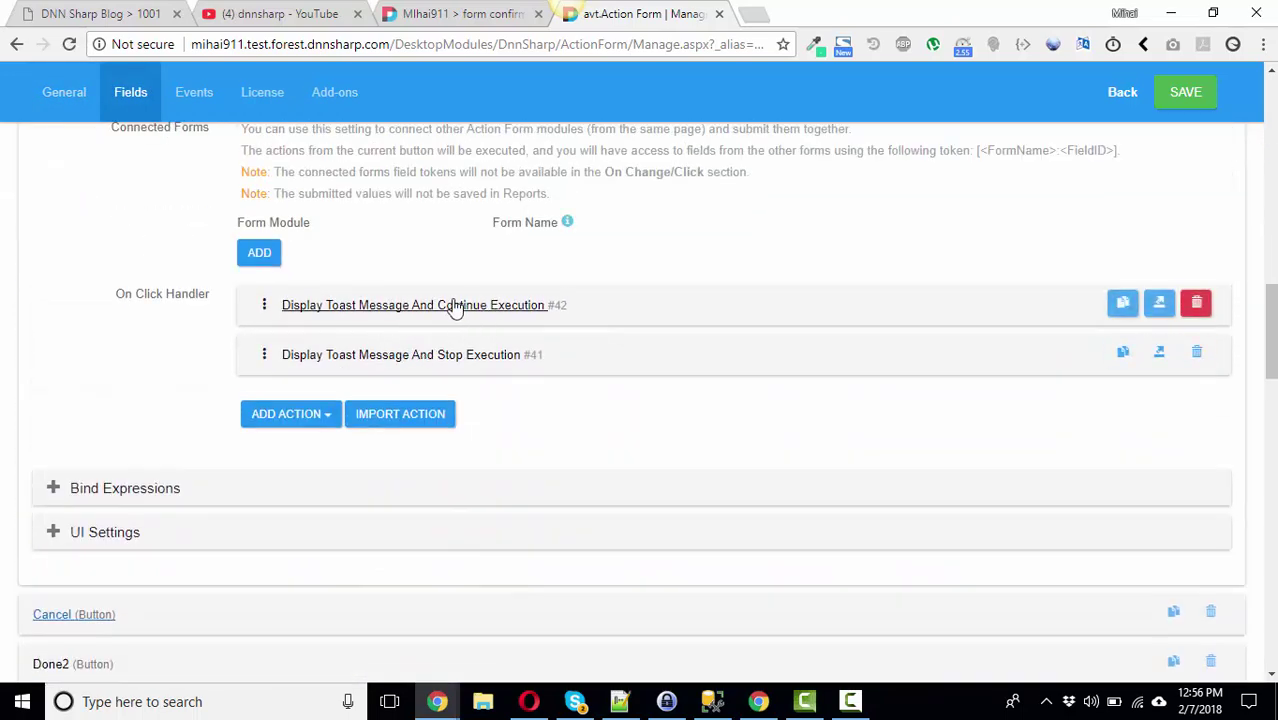
click(1198, 356)
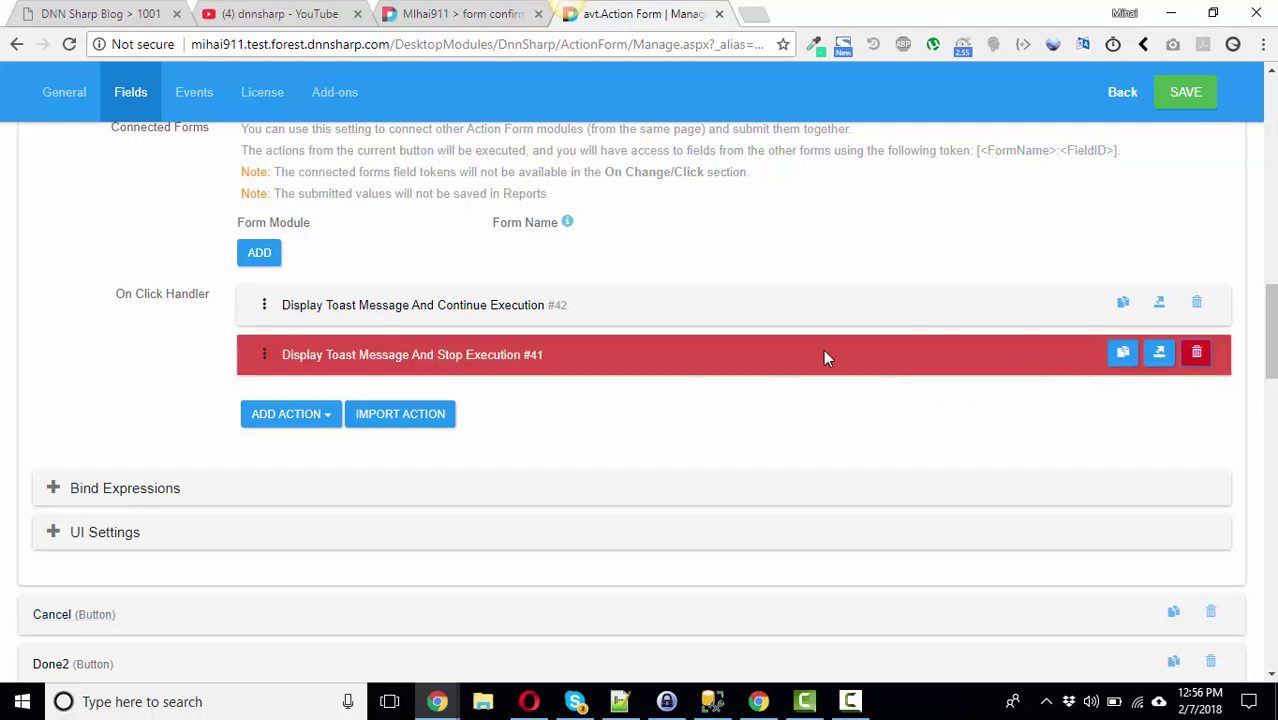
Add a Display Message action to the Done button's On Click Handler with the message "Are you sure you want to display the second message as well?"
click(322, 418)
scroll(321, 418, down, 1)
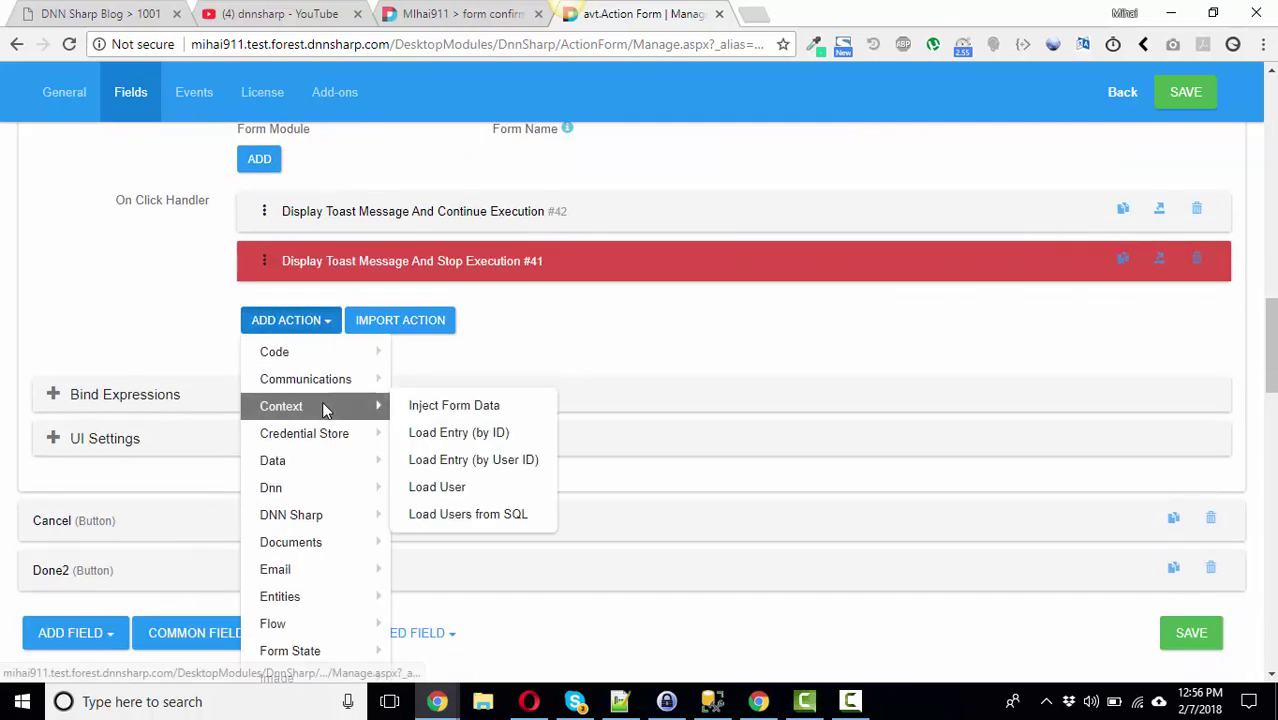
mouse_move(328, 444)
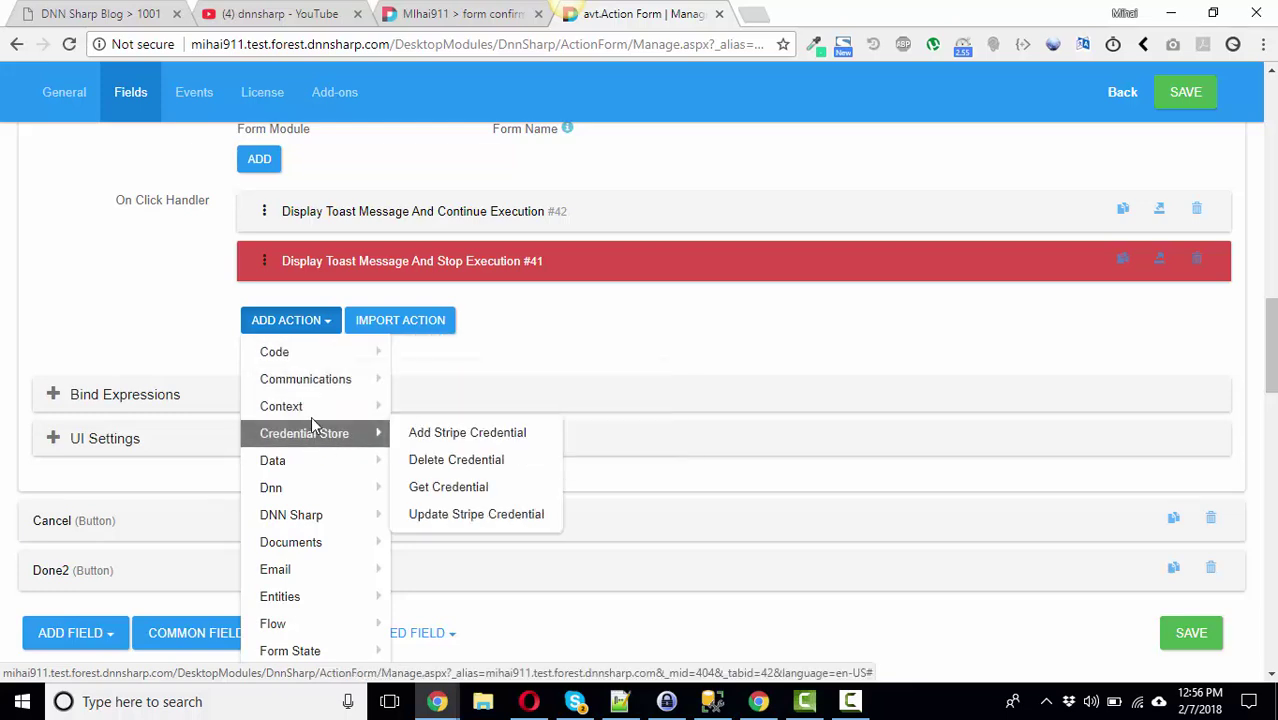
scroll(322, 470, down, 3)
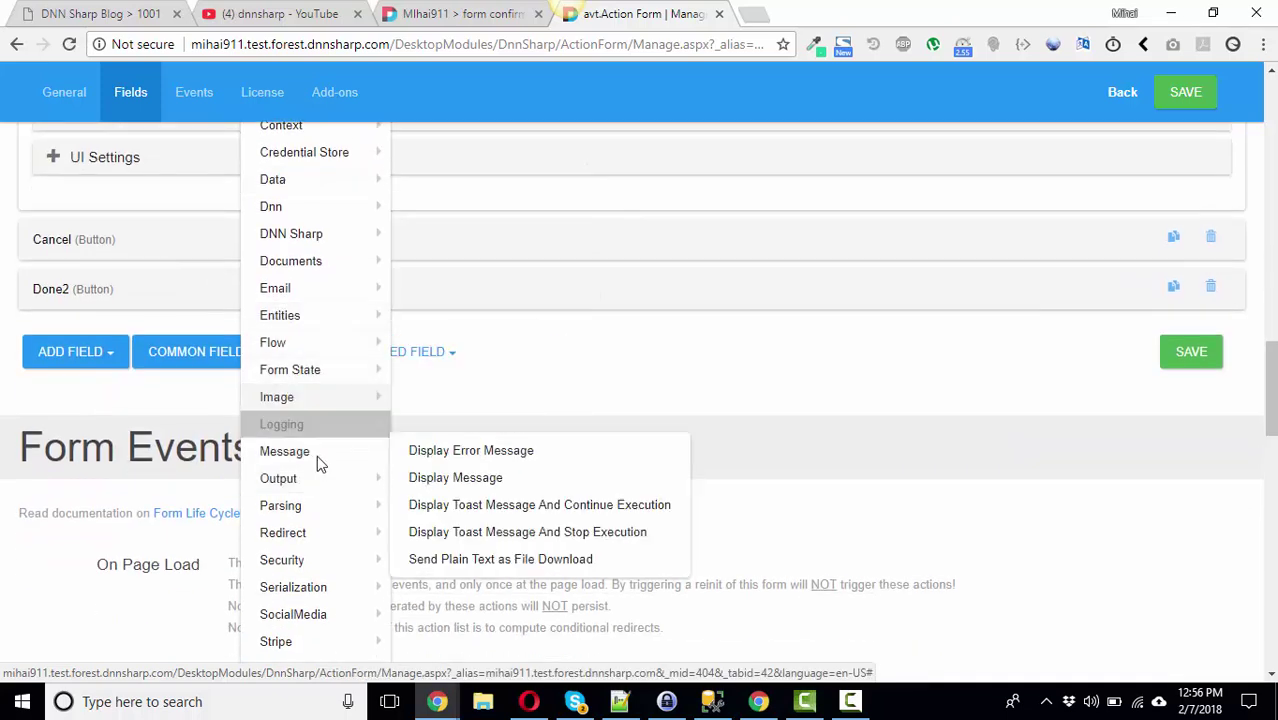
click(483, 479)
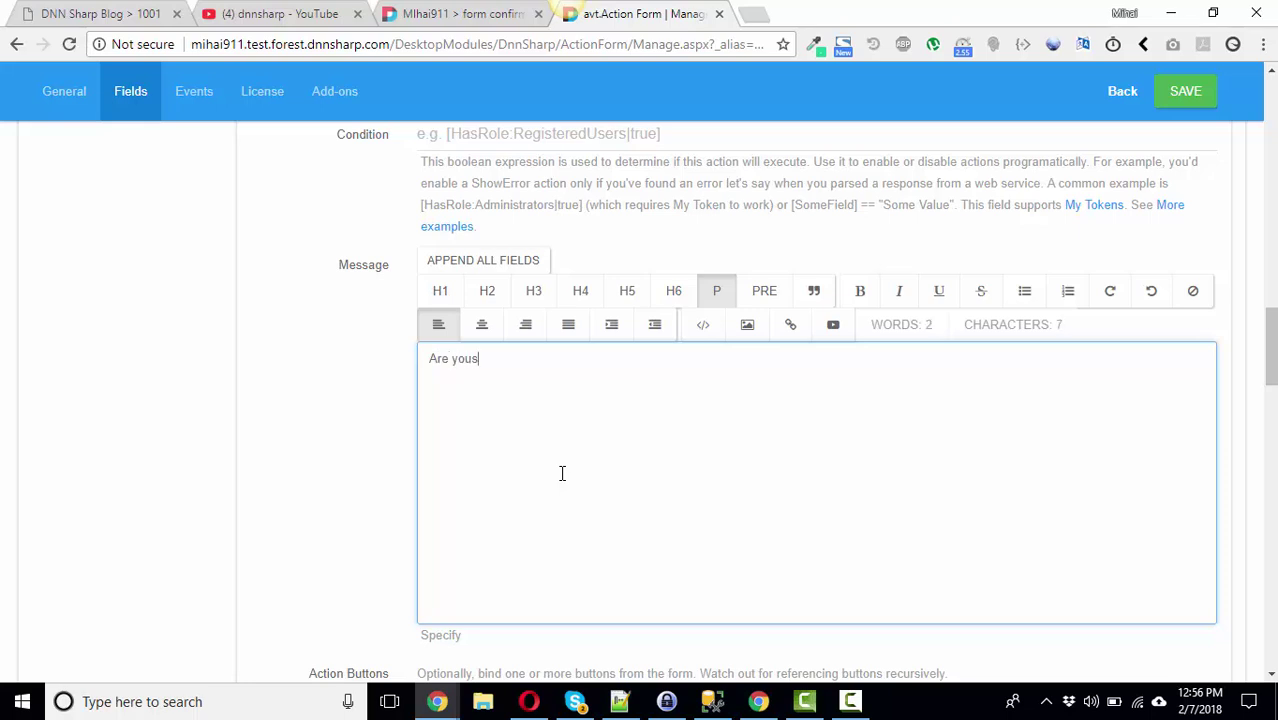
text(Are yousure you want to display the sec)
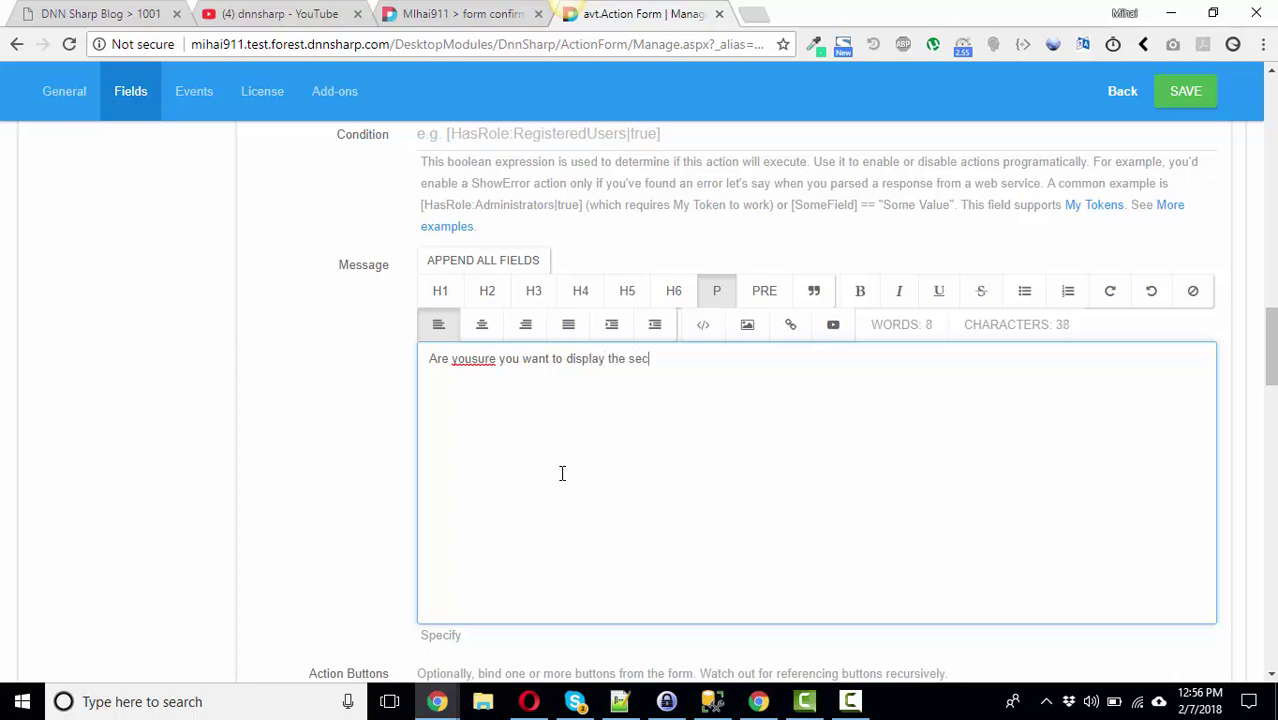
text(message as well?)
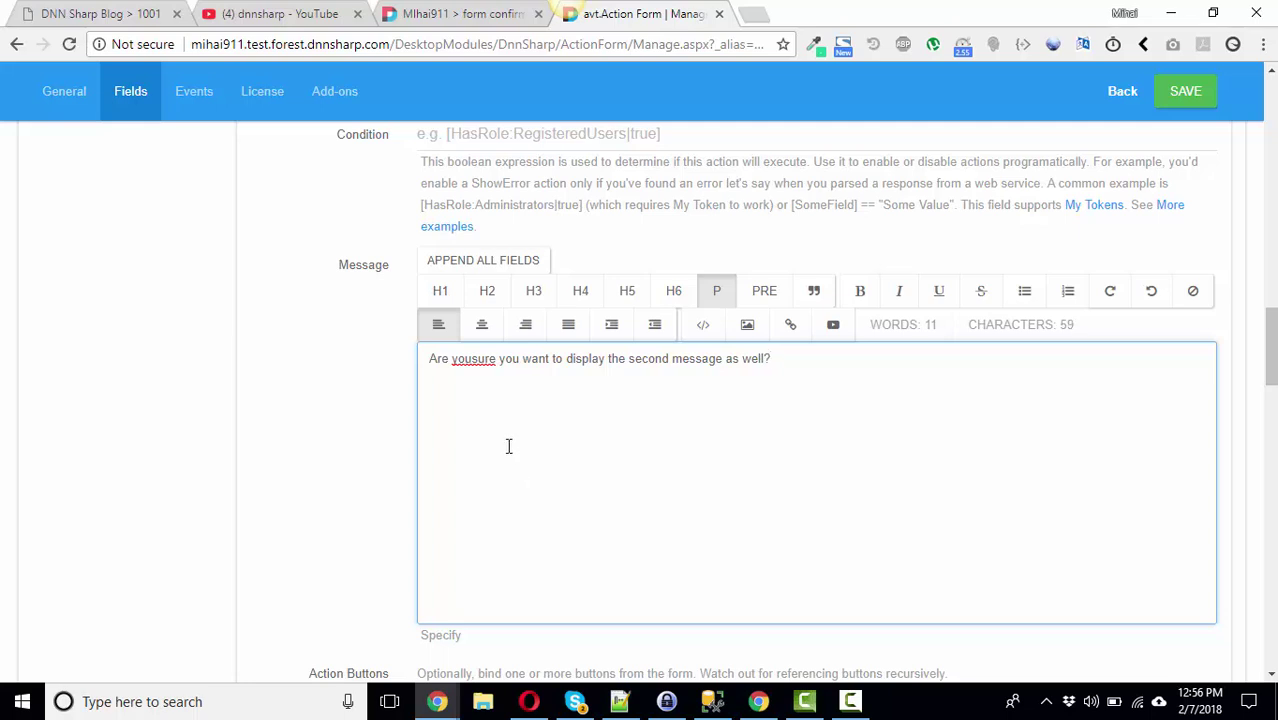
Bind Done2 and Cancel as the Display Message action's action buttons, and save the form
scroll(530, 400, down, 3)
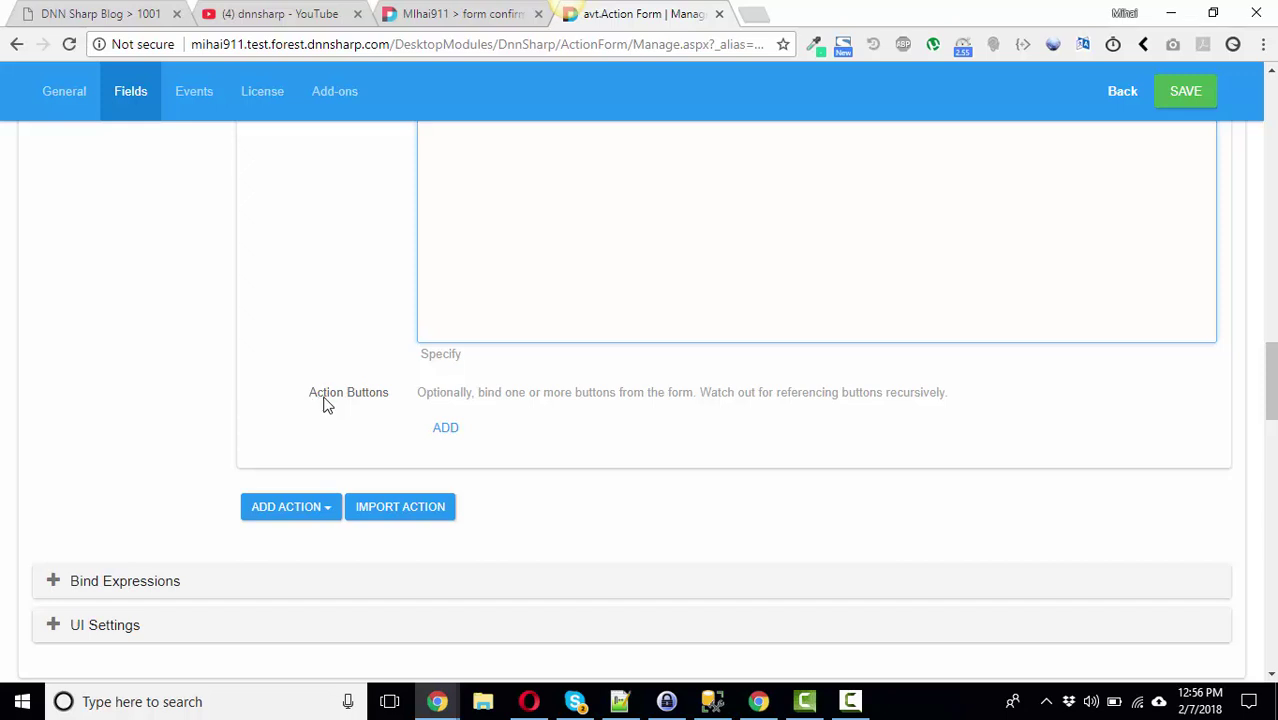
click(446, 430)
click(532, 432)
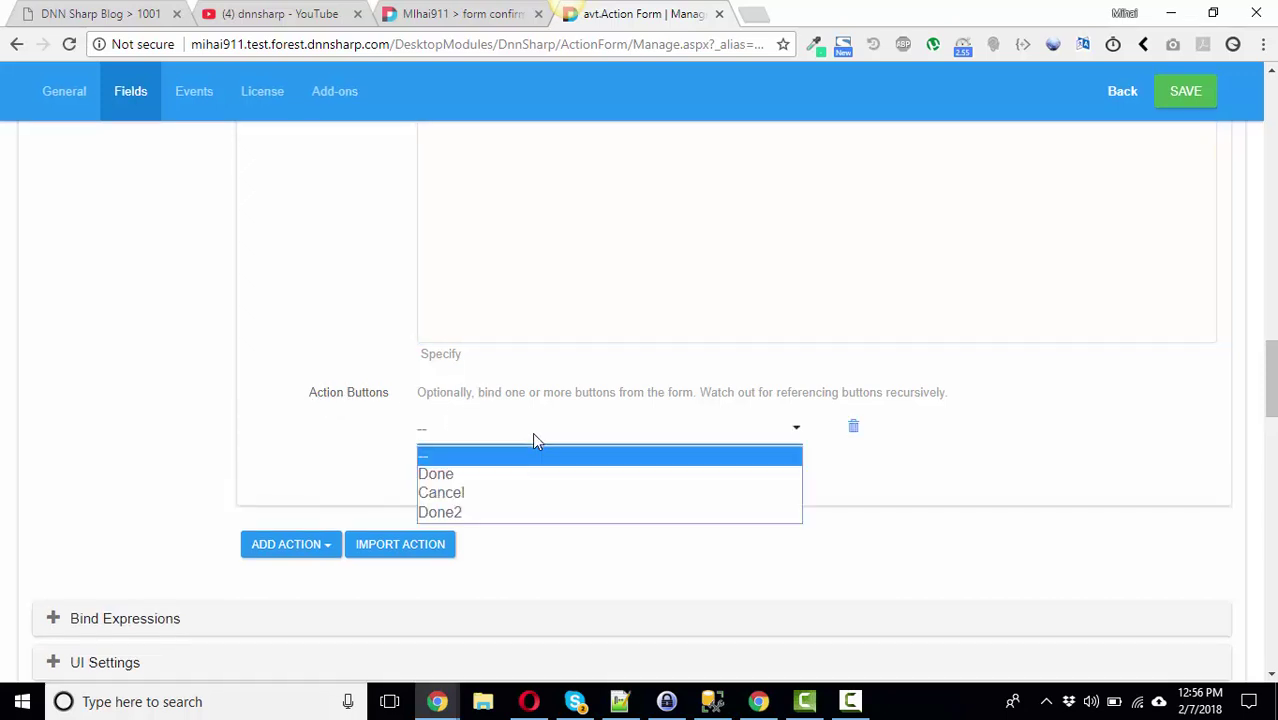
click(449, 514)
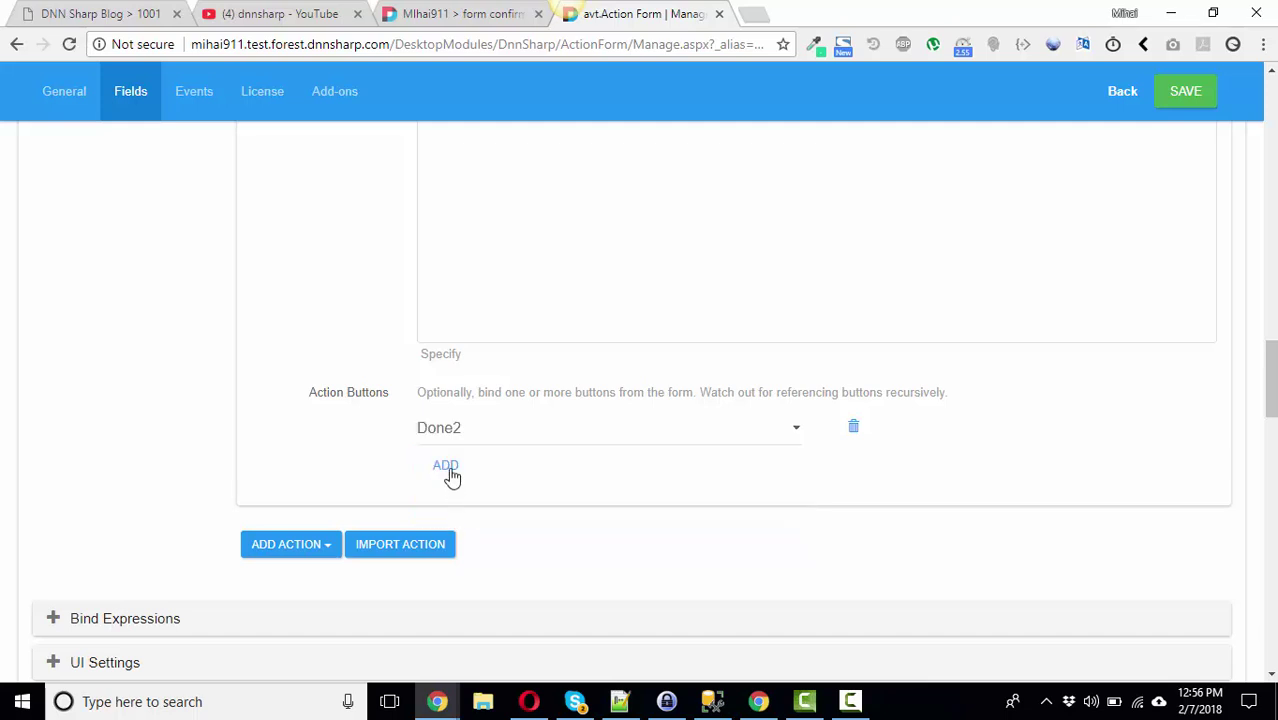
click(450, 474)
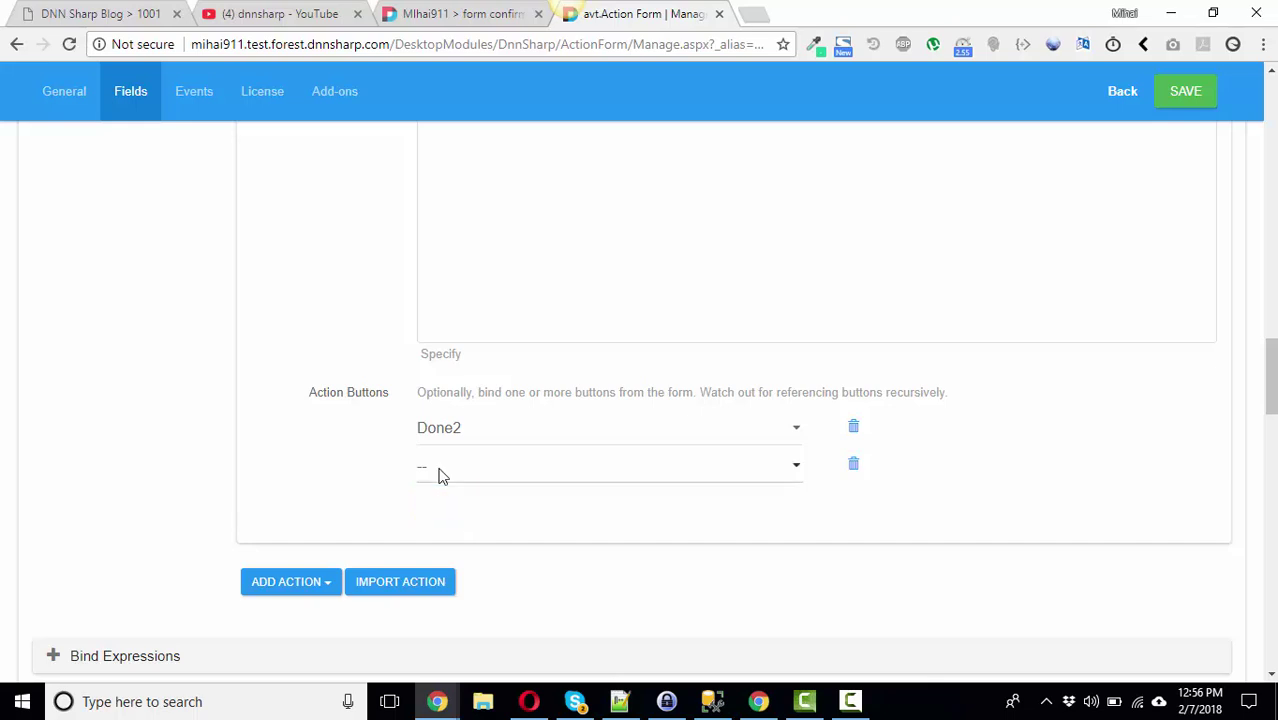
click(442, 474)
click(457, 528)
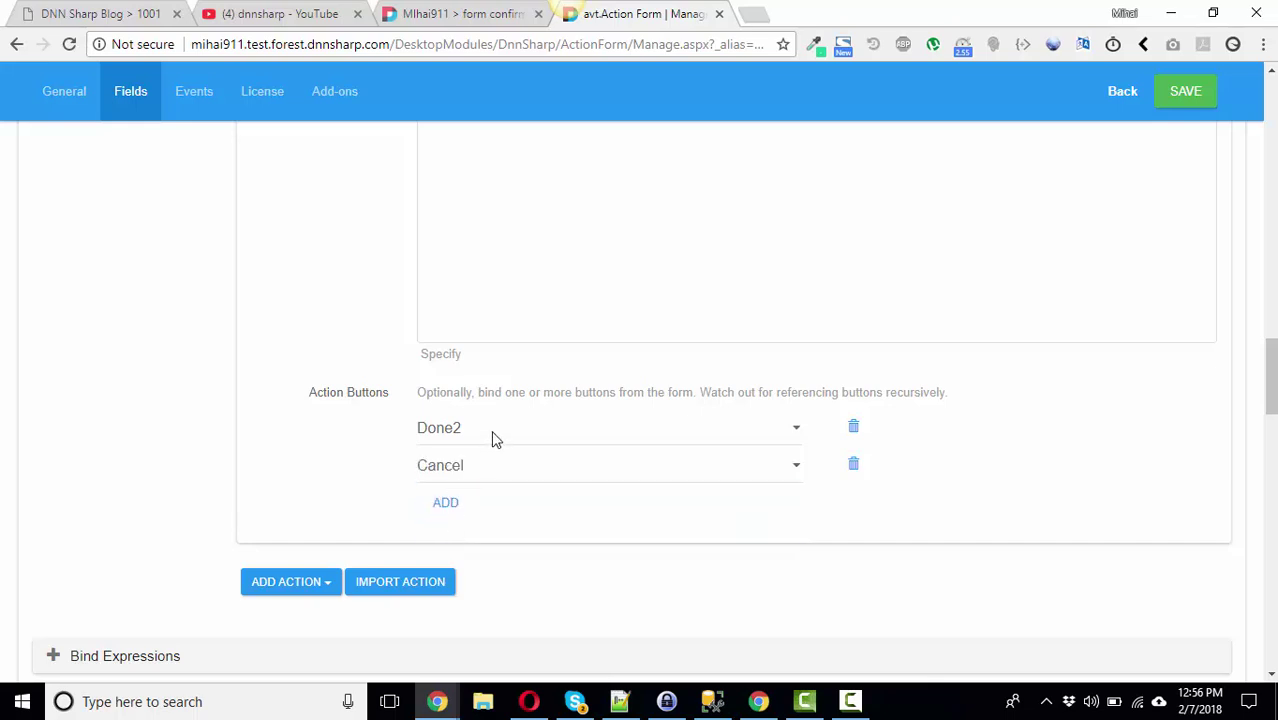
click(1178, 104)
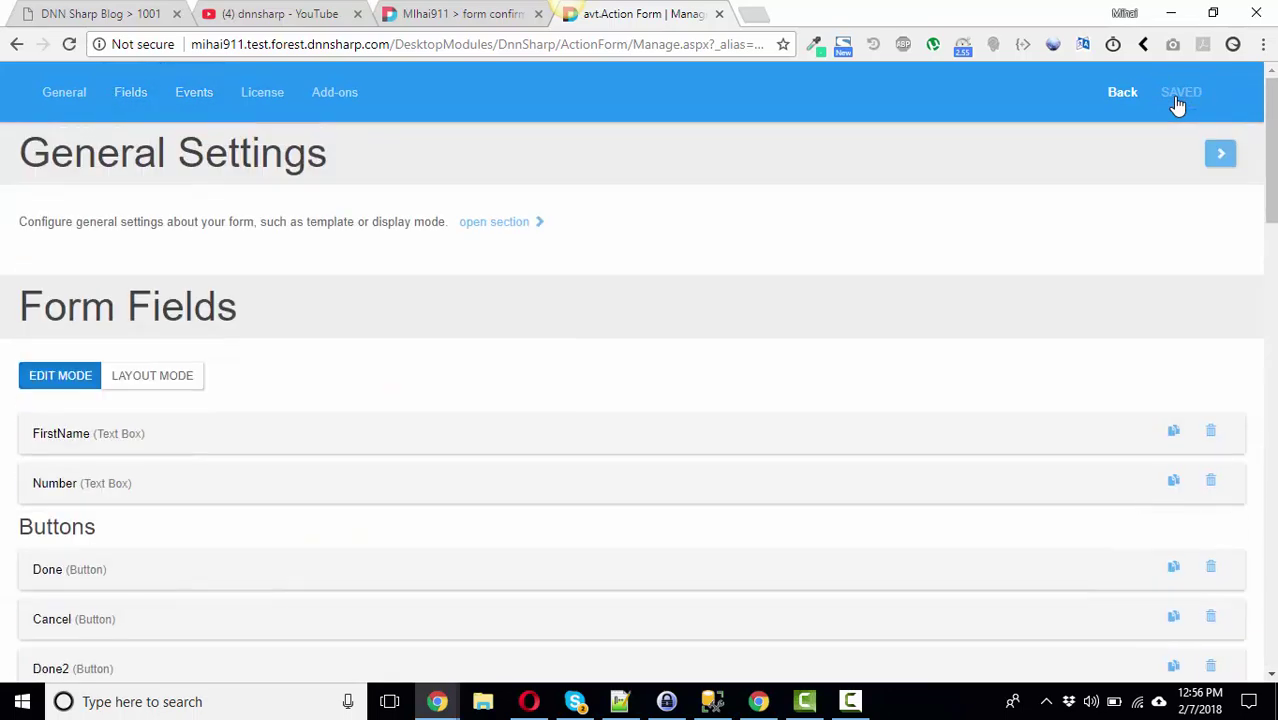
Reload the form confirm page, submit the form with Number 2, and cancel at the confirmation message
click(465, 10)
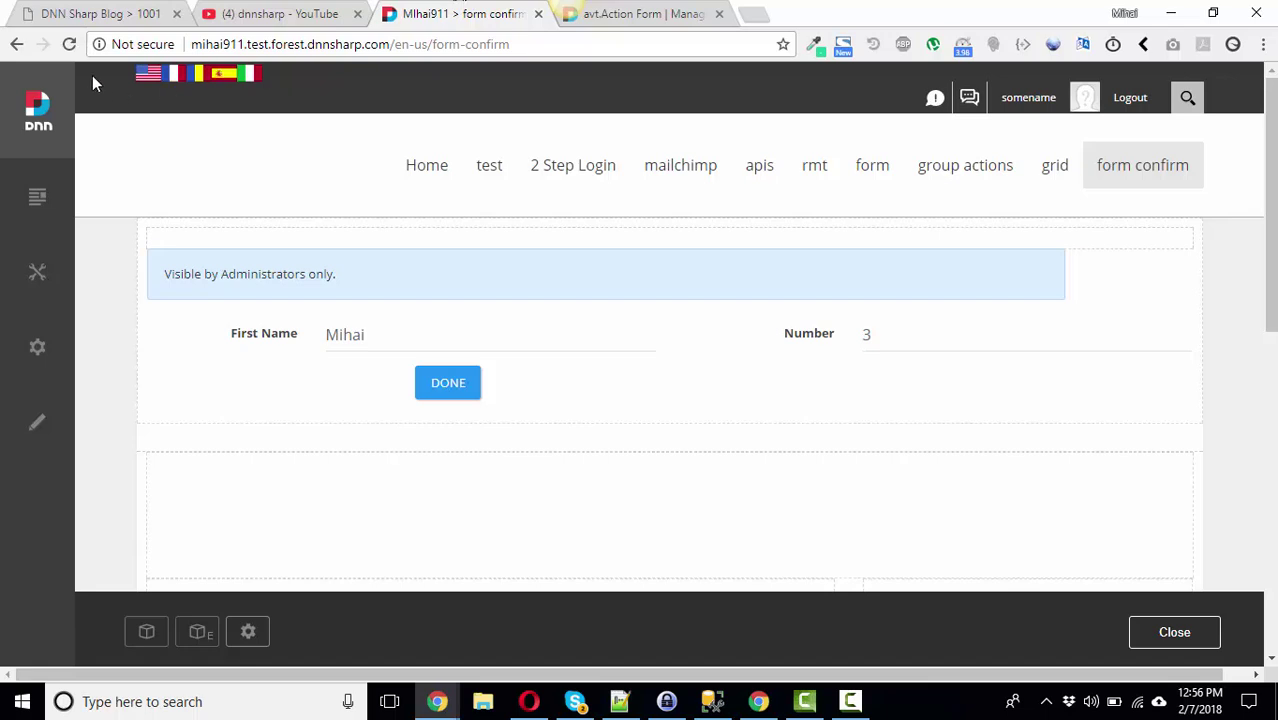
click(69, 44)
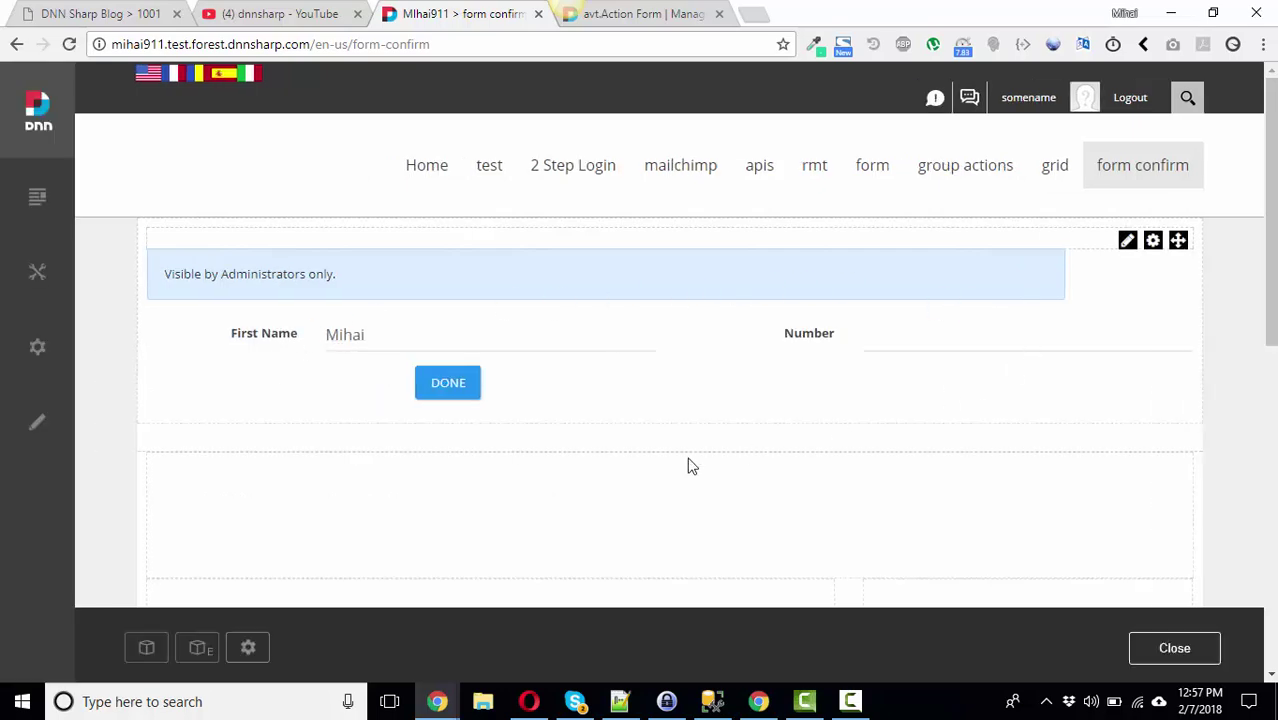
click(464, 383)
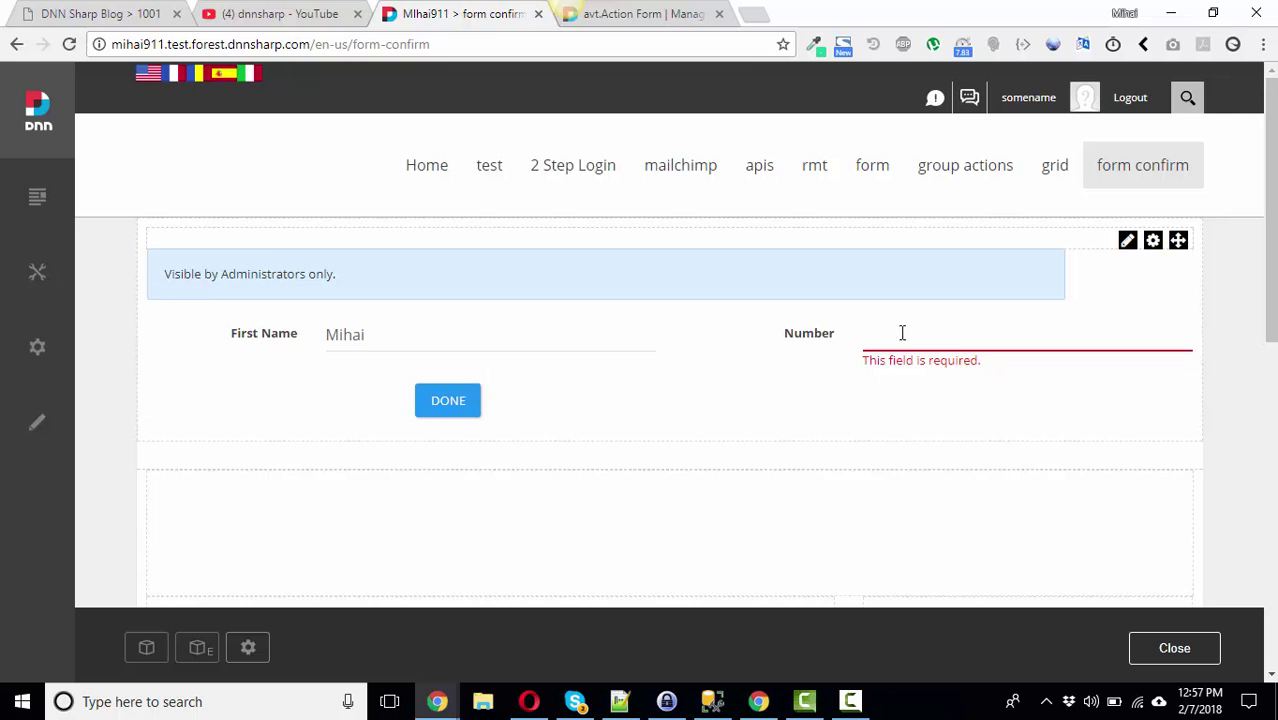
text(2)
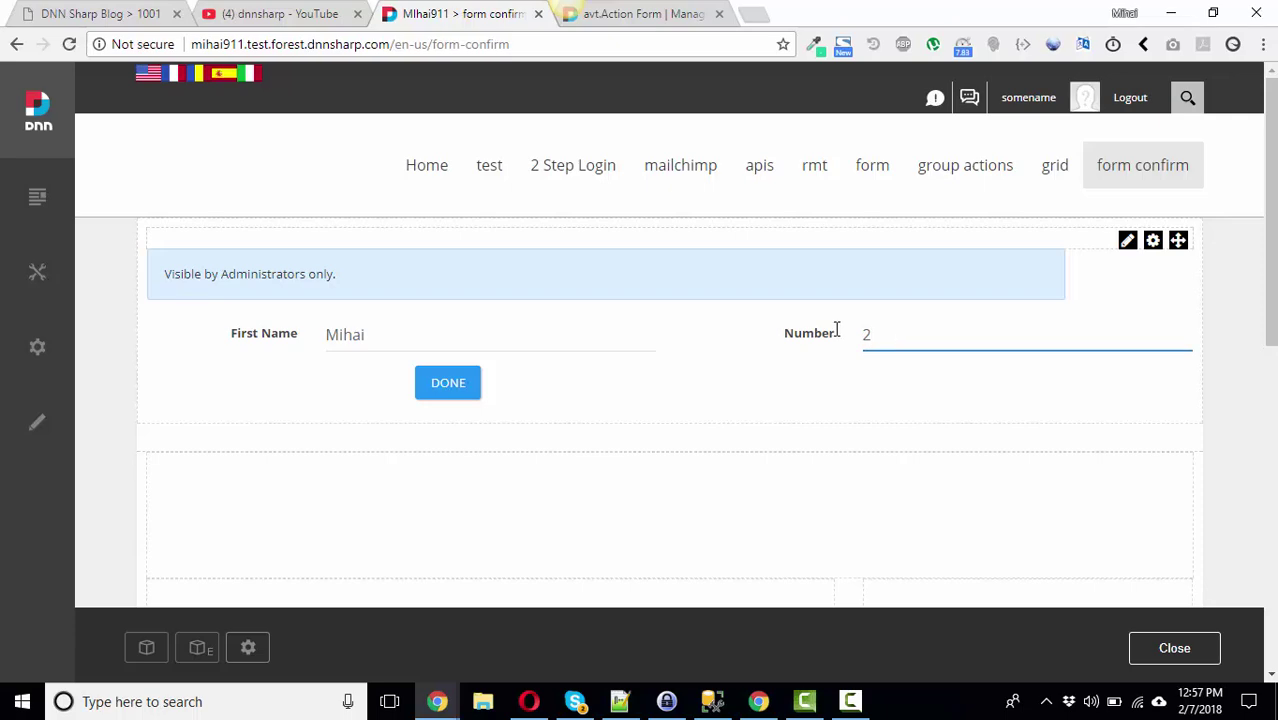
click(447, 388)
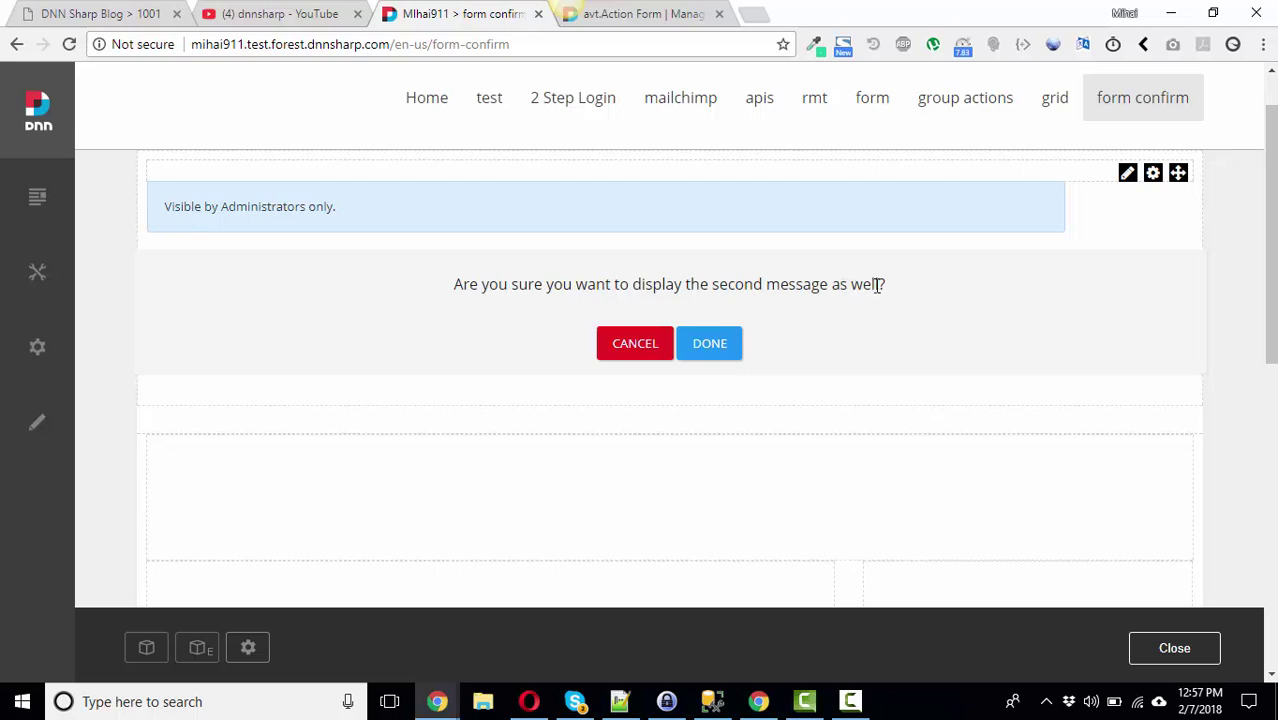
click(634, 343)
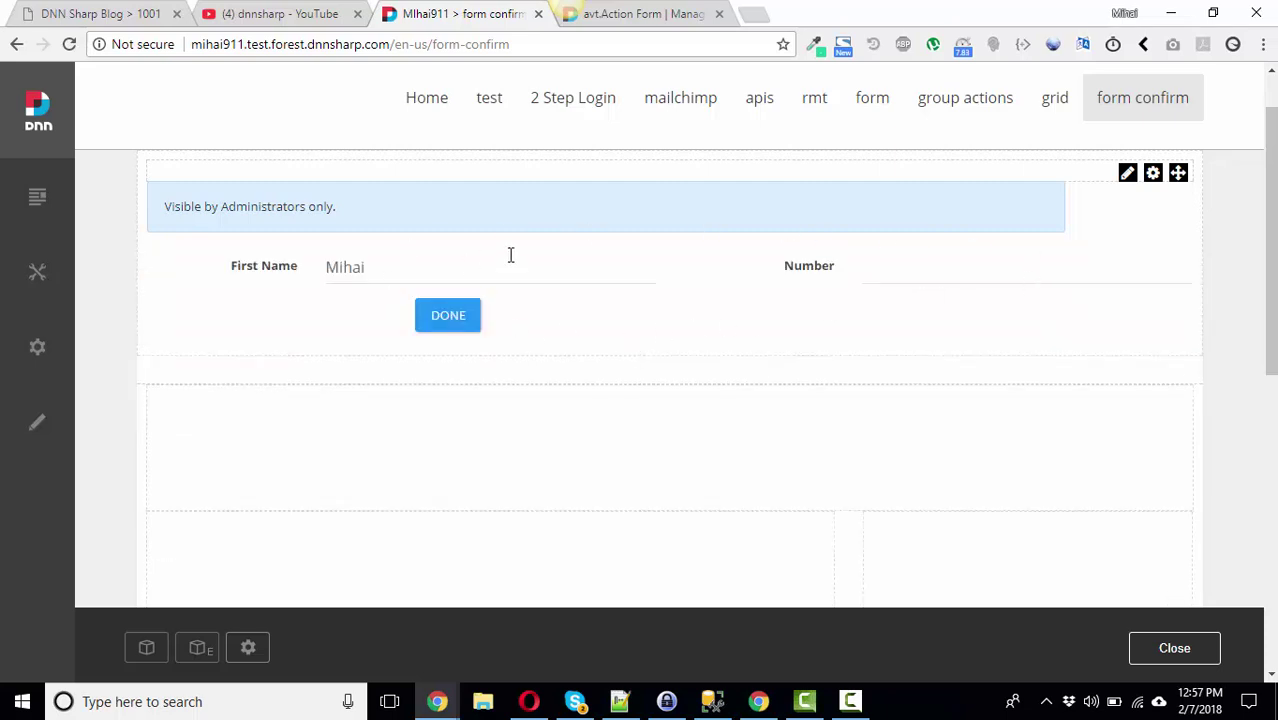
Submit the form again with Number 4 and accept the confirmation with Done
click(970, 260)
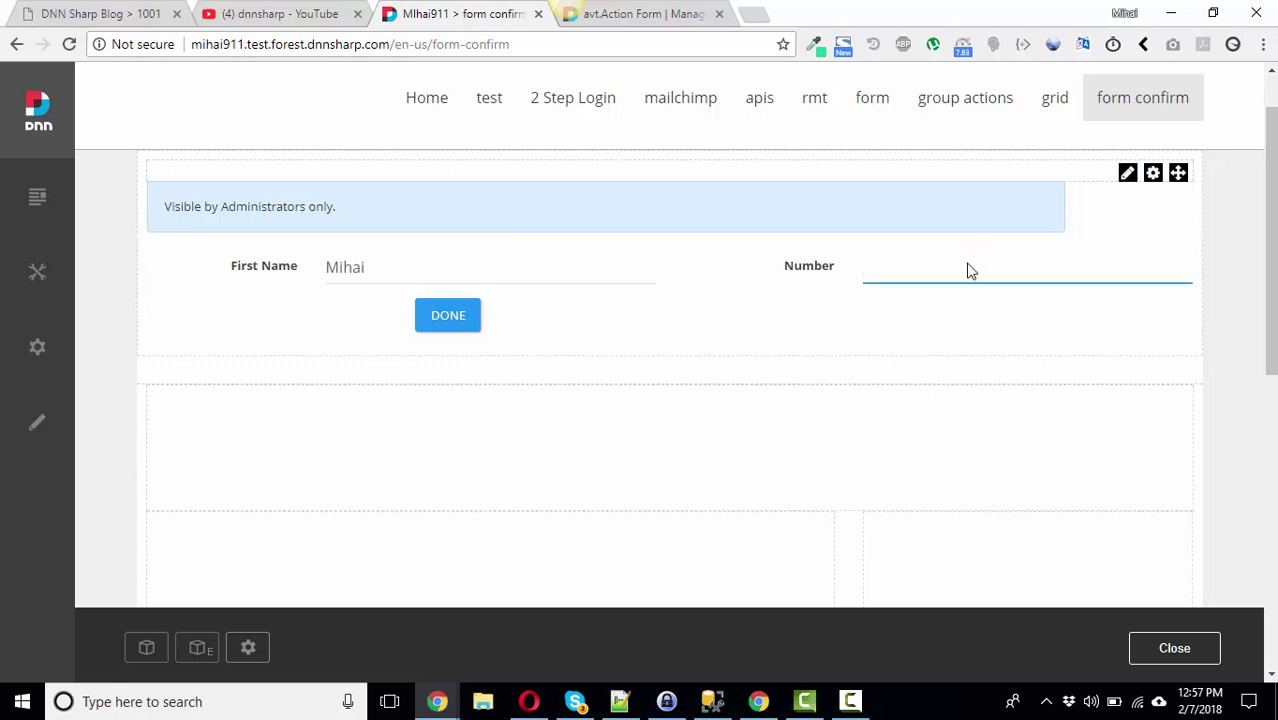
text(4)
click(449, 320)
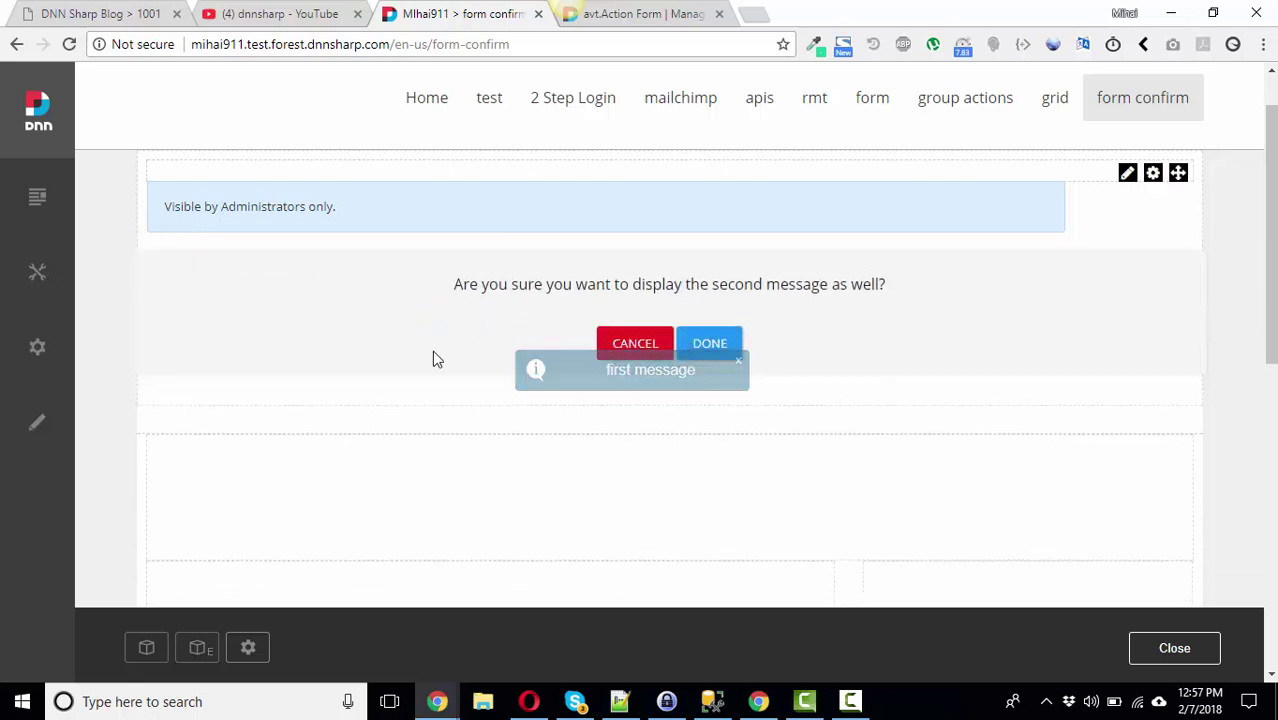
click(725, 345)
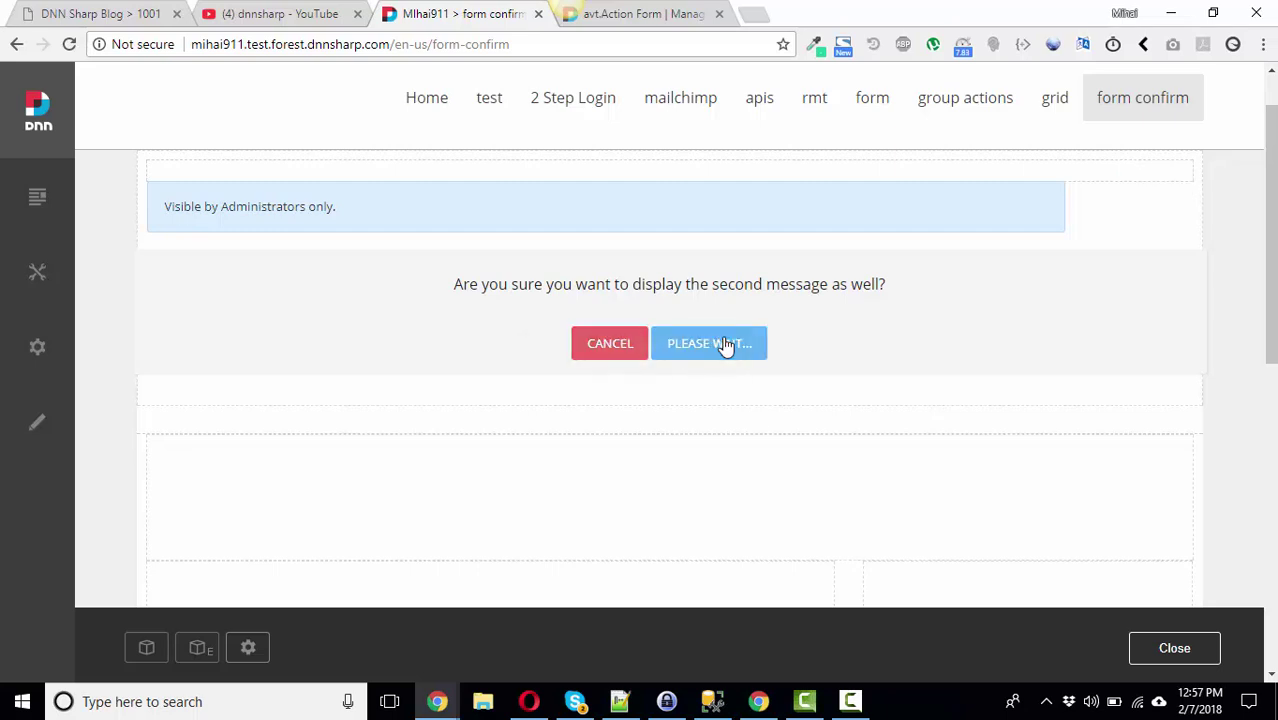